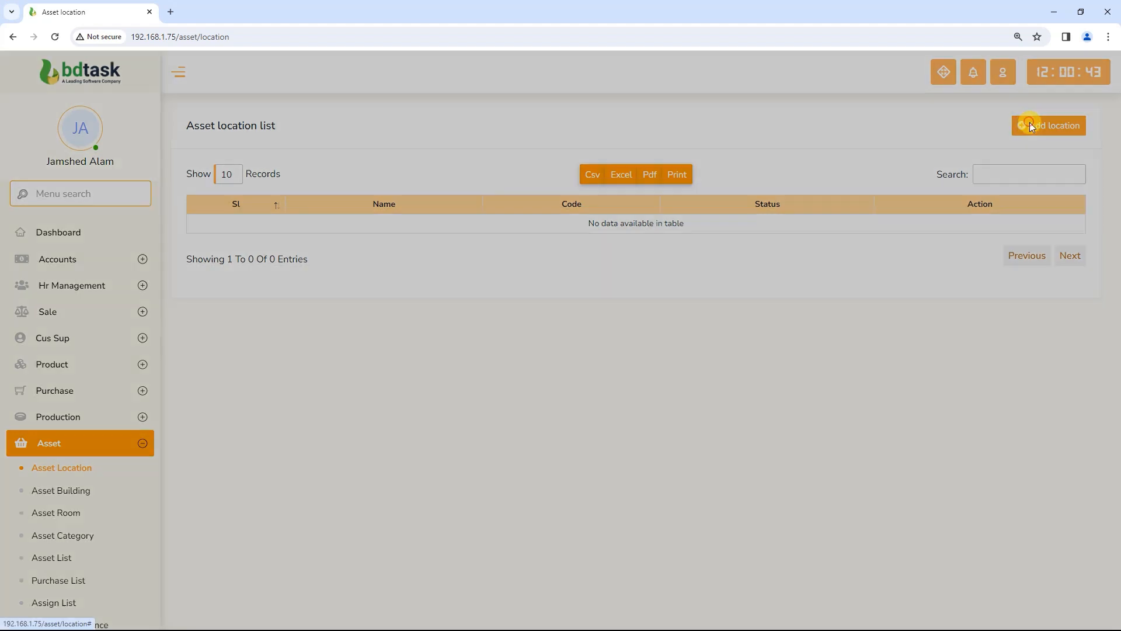
Add an active asset location named Riyad
{"action": "type", "text": "Riyad"}
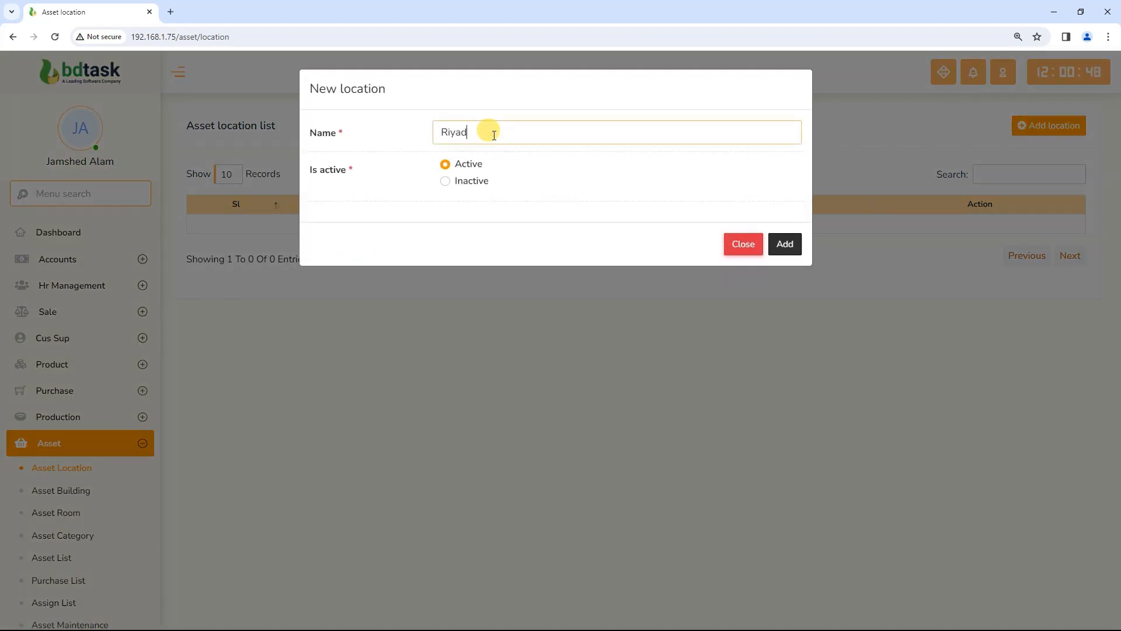
{"action": "left_click", "coordinate": [785, 243]}
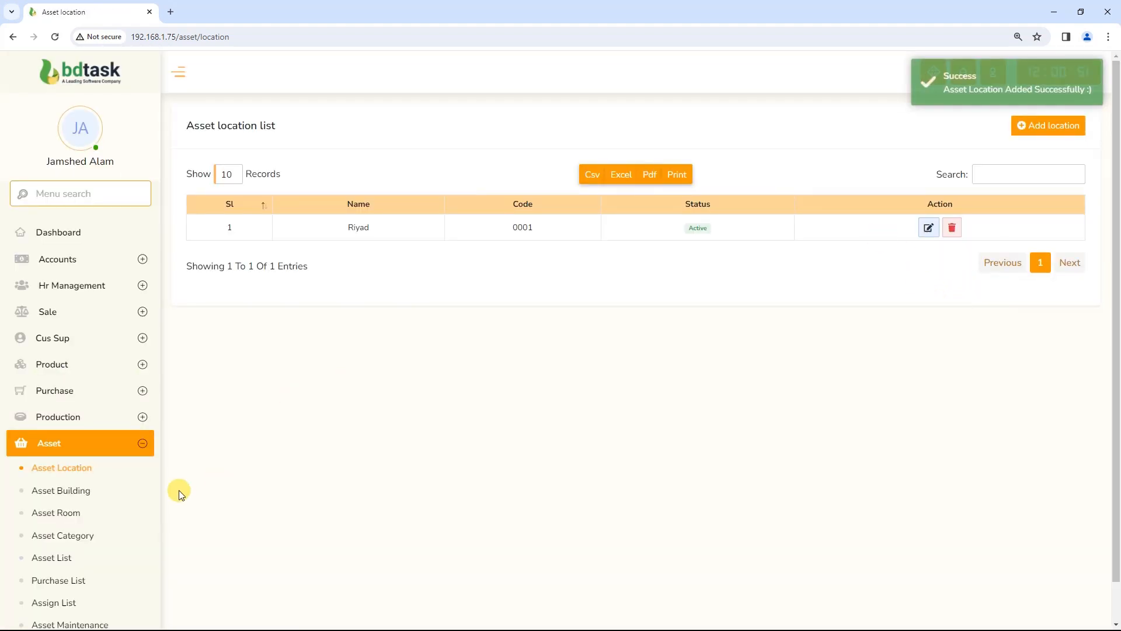
Add an active asset building named Riyad Tower under the Riyad branch
{"action": "left_click", "coordinate": [47, 491]}
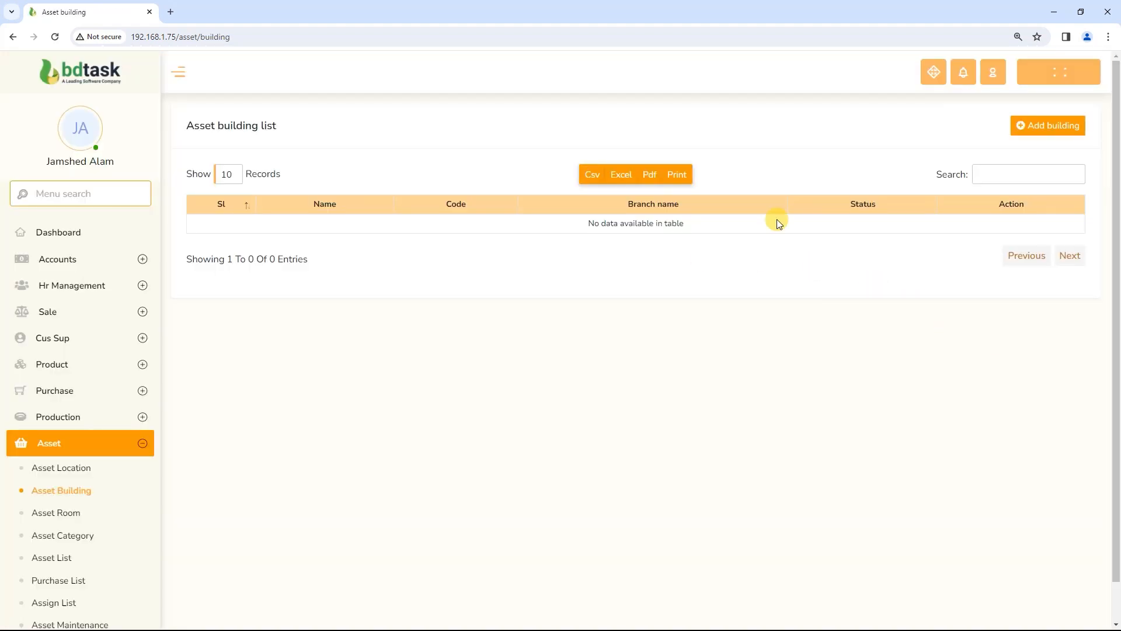
{"action": "left_click", "coordinate": [1074, 124]}
{"action": "left_click", "coordinate": [480, 145]}
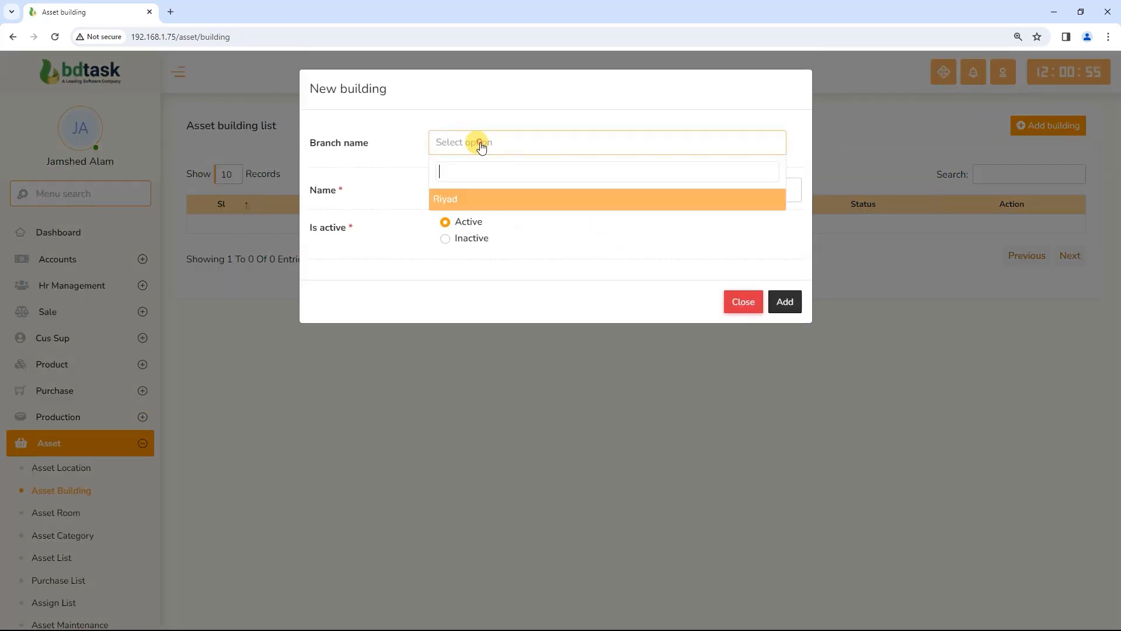
{"action": "left_click", "coordinate": [464, 194]}
{"action": "left_click", "coordinate": [465, 195]}
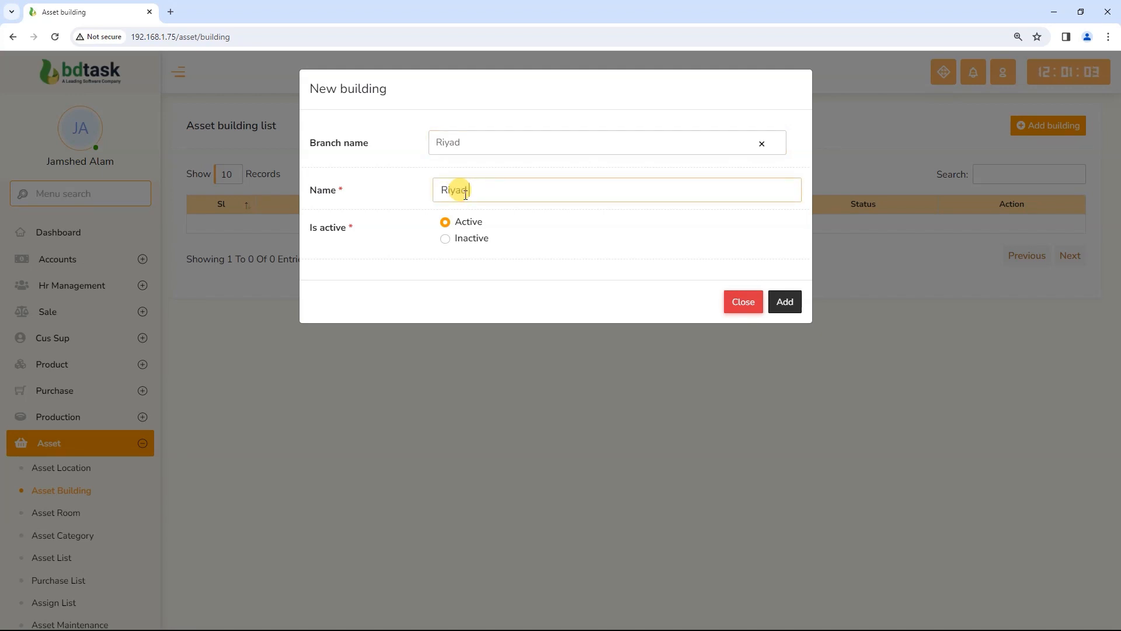
{"action": "type", "text": "Riyad Tower"}
{"action": "left_click", "coordinate": [783, 302]}
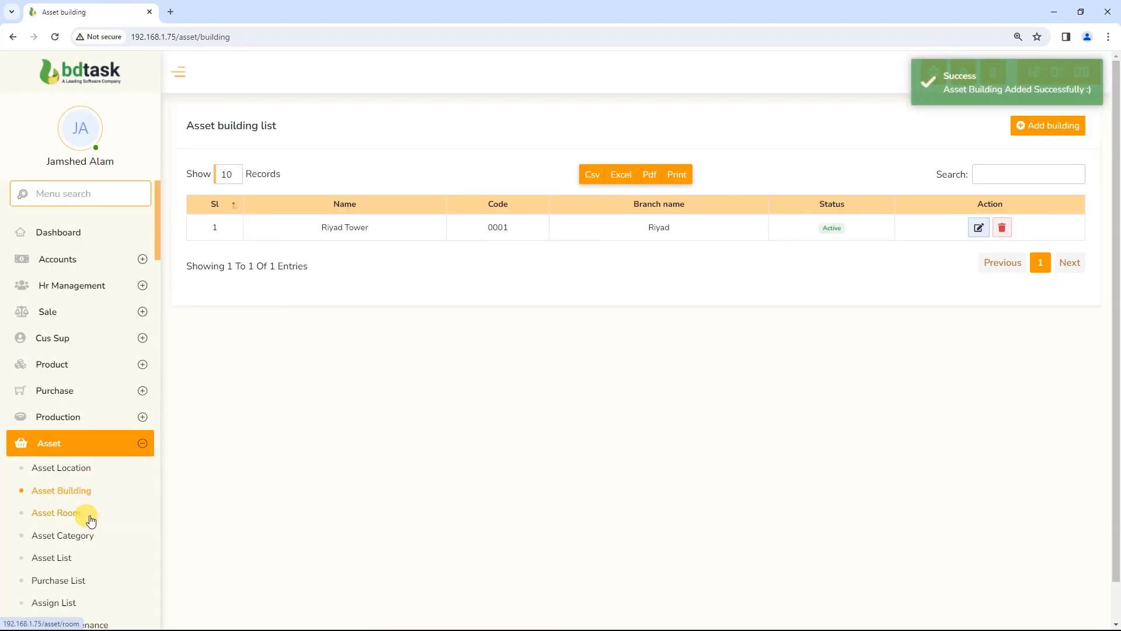
Add an active asset room named Riyad Workers in the Riyad branch's Riyad Tower building
{"action": "left_click", "coordinate": [90, 513]}
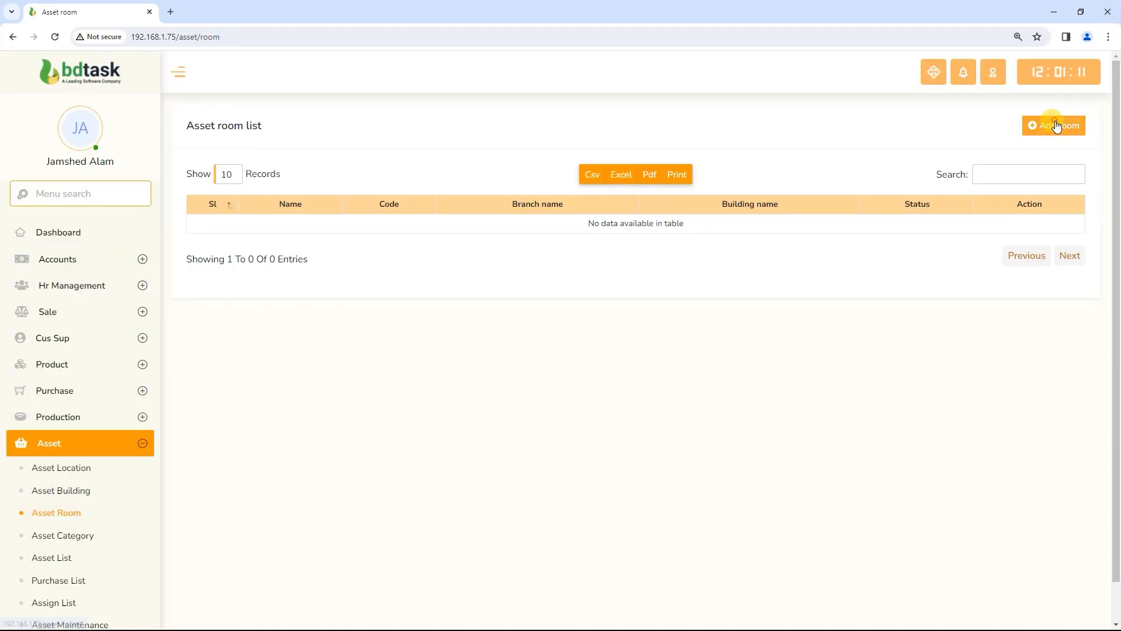
{"action": "left_click", "coordinate": [1054, 125]}
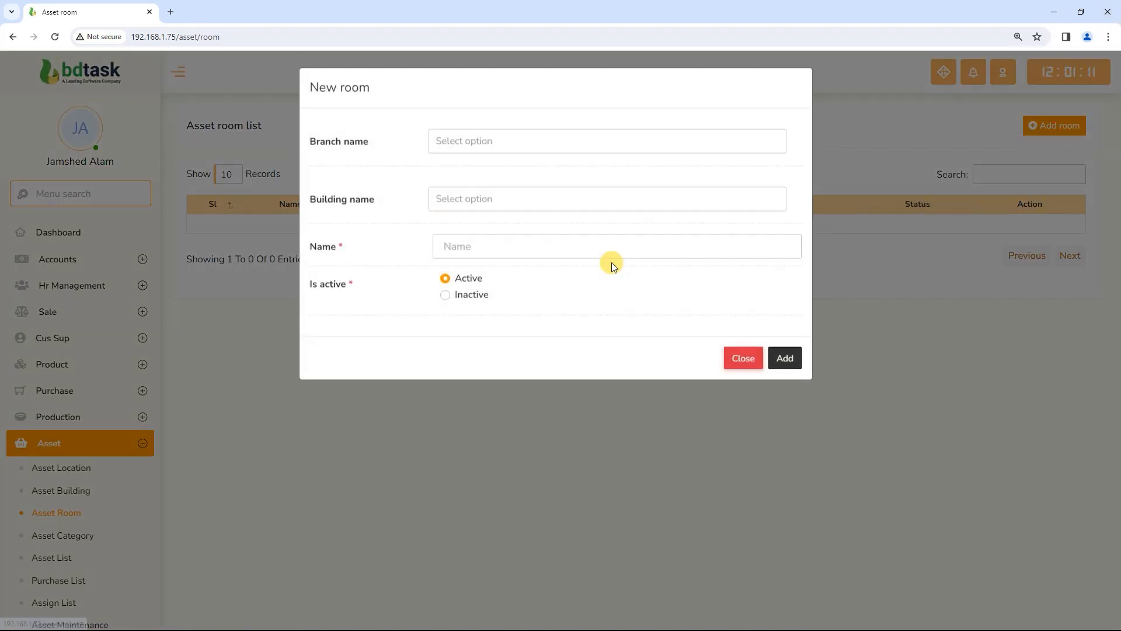
{"action": "left_click", "coordinate": [496, 142]}
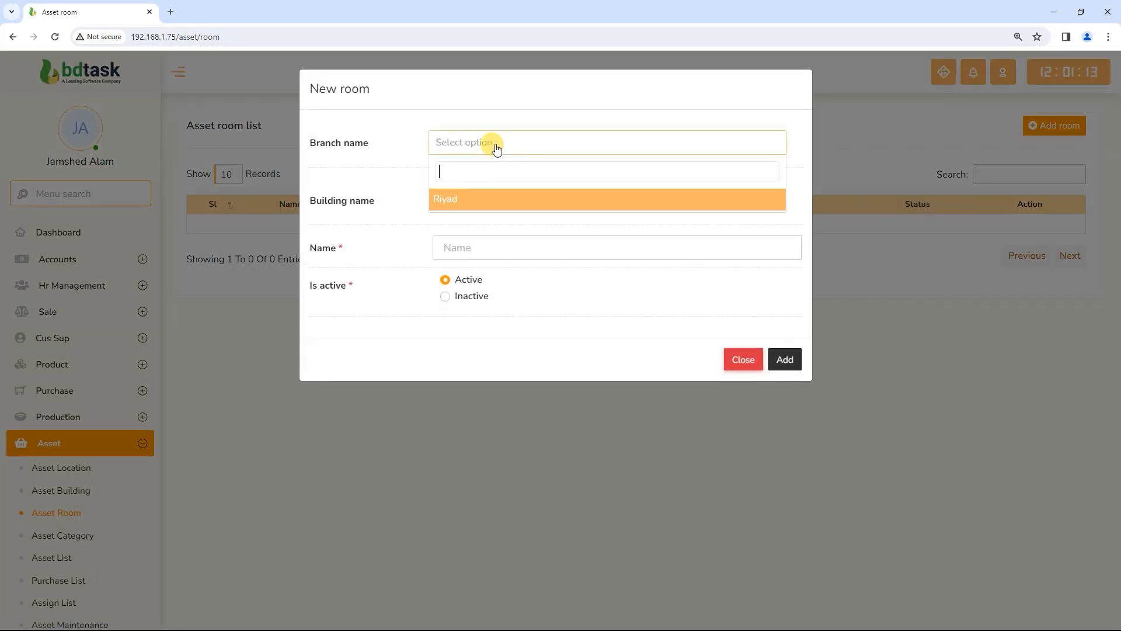
{"action": "left_click", "coordinate": [472, 204]}
{"action": "left_click", "coordinate": [471, 201]}
{"action": "left_click", "coordinate": [467, 255]}
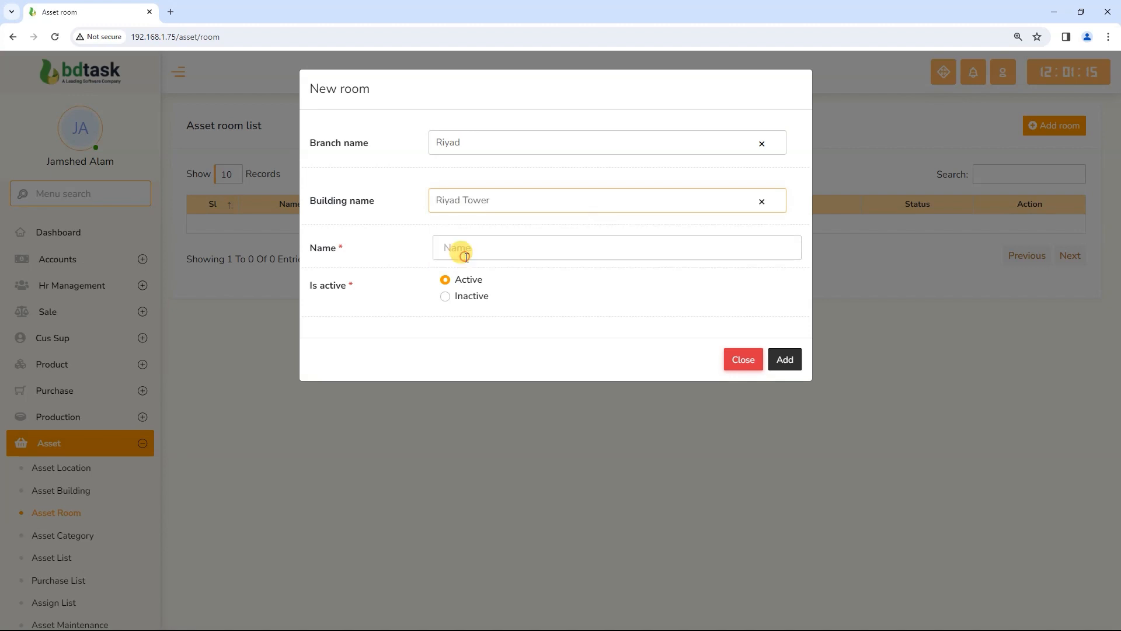
{"action": "left_click", "coordinate": [466, 257]}
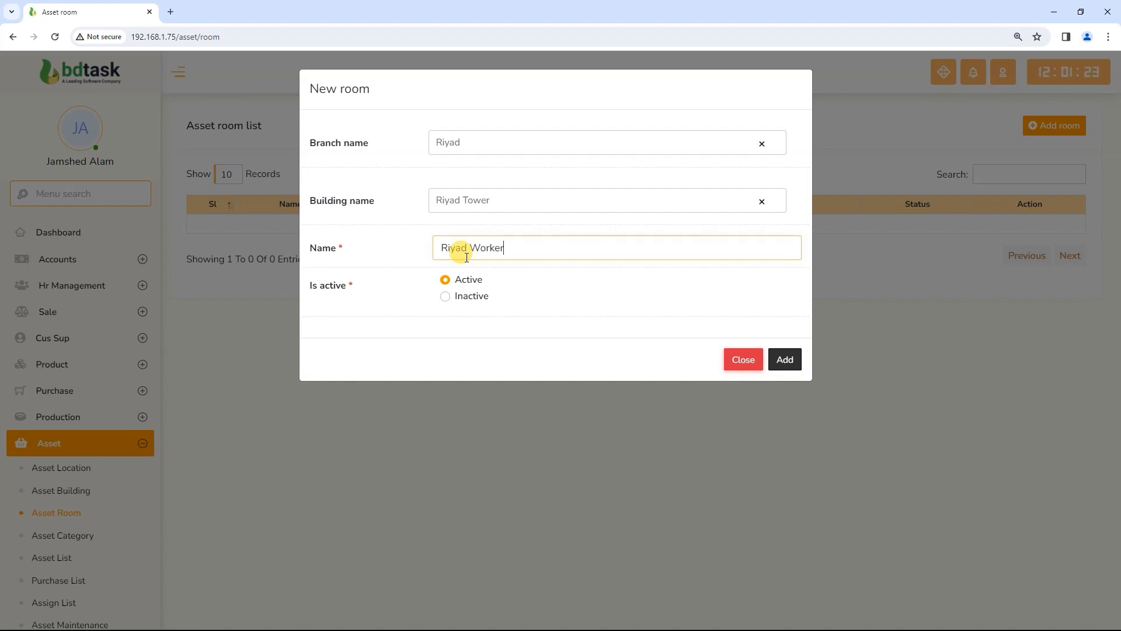
{"action": "left_click", "coordinate": [783, 360]}
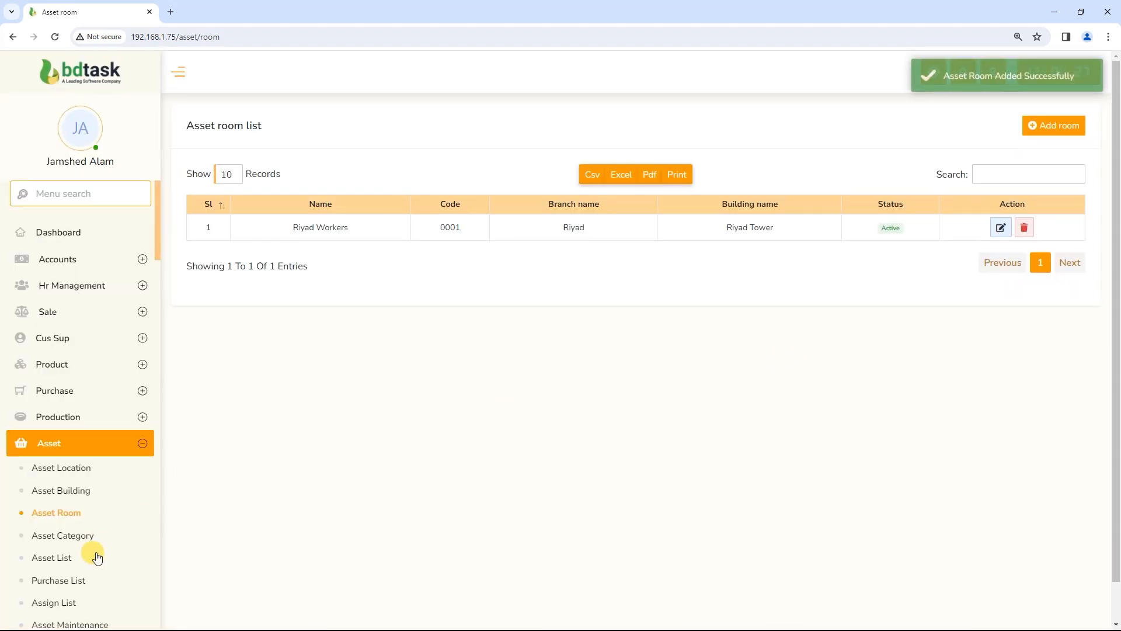
{"action": "left_click", "coordinate": [65, 535]}
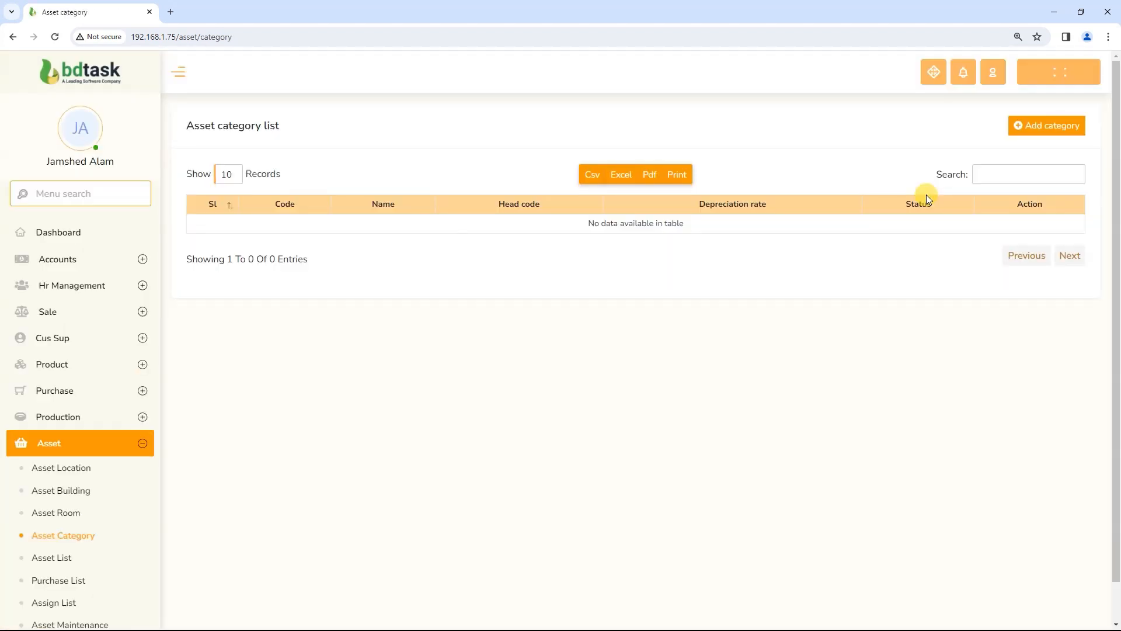
{"action": "left_click", "coordinate": [1038, 124]}
{"action": "left_click", "coordinate": [492, 136]}
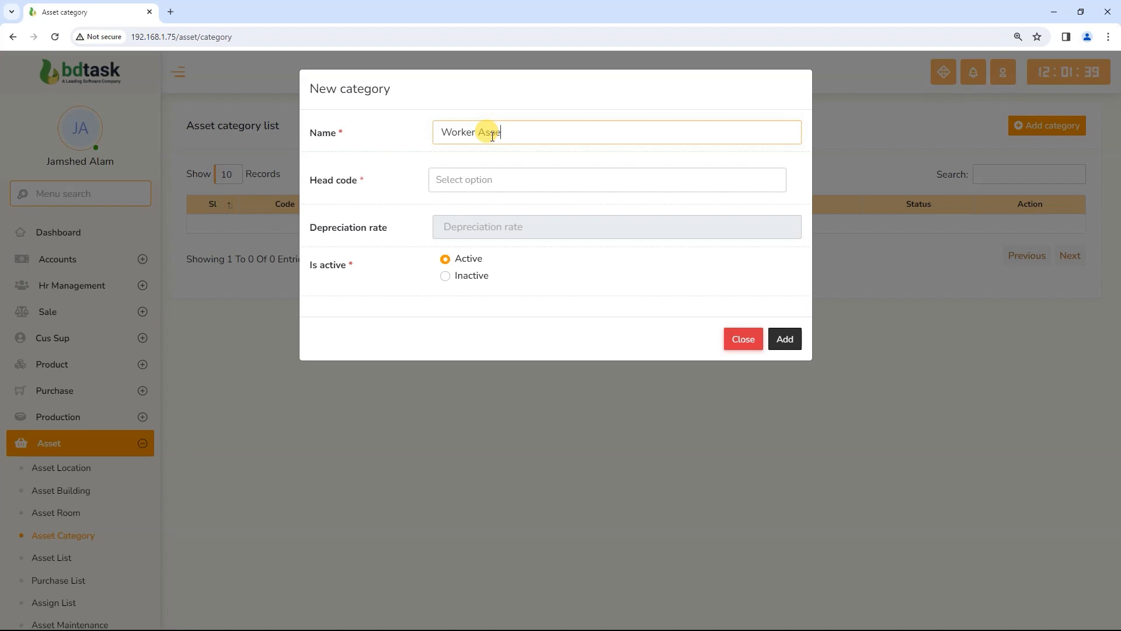
{"action": "left_click", "coordinate": [475, 179]}
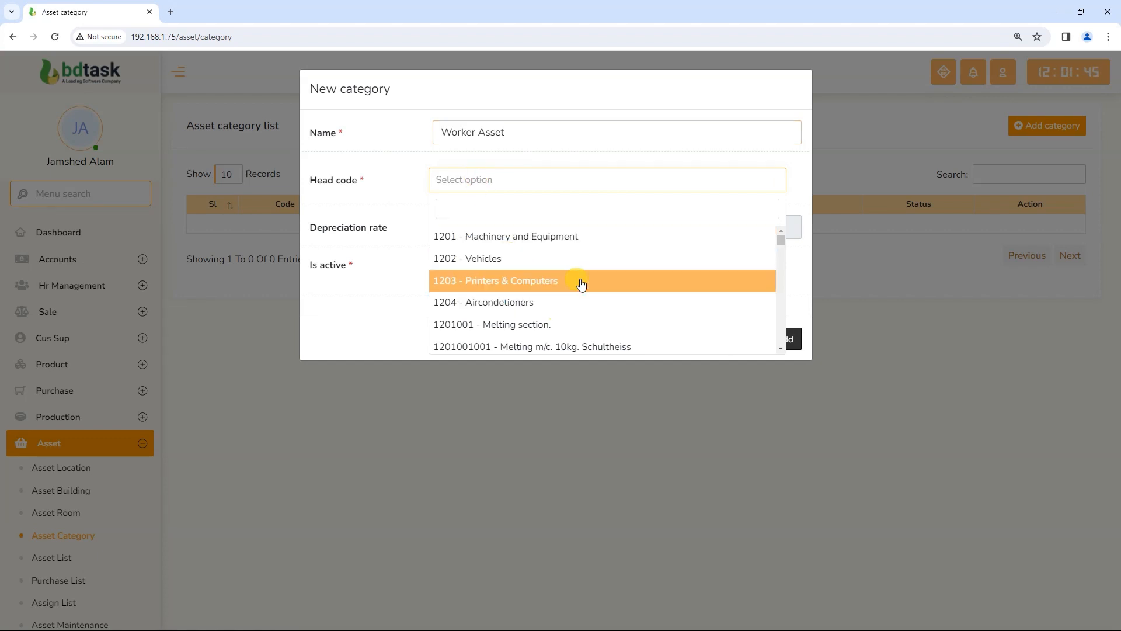
{"action": "scroll", "coordinate": [581, 283], "scroll_direction": "down", "scroll_amount": 4}
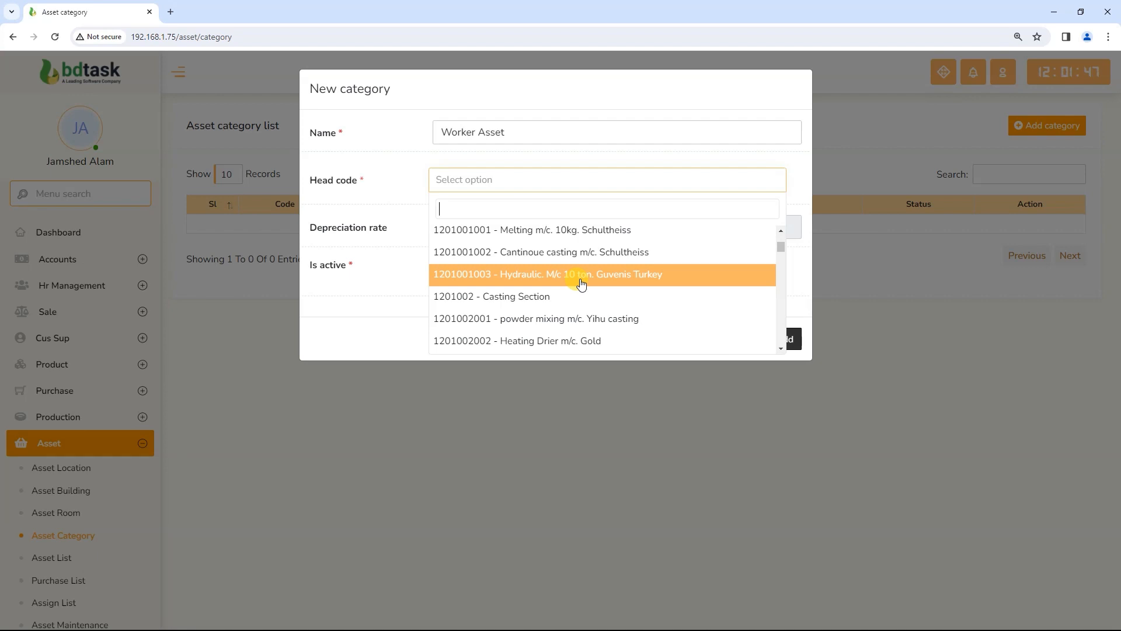
{"action": "scroll", "coordinate": [581, 283], "scroll_direction": "down", "scroll_amount": 8}
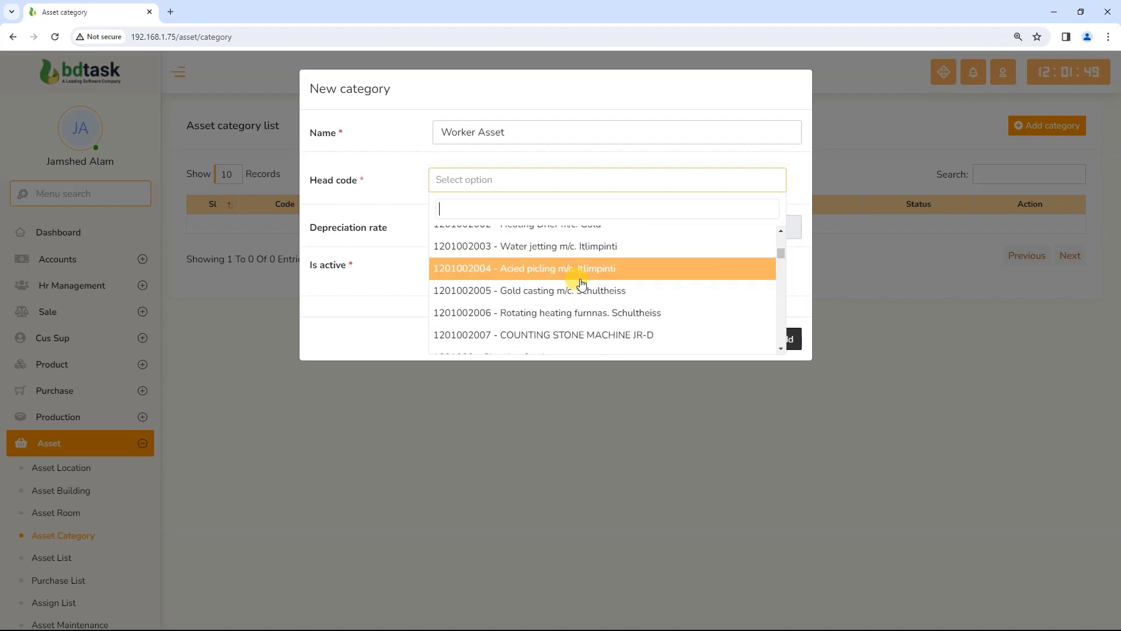
{"action": "scroll", "coordinate": [581, 283], "scroll_direction": "down", "scroll_amount": 2}
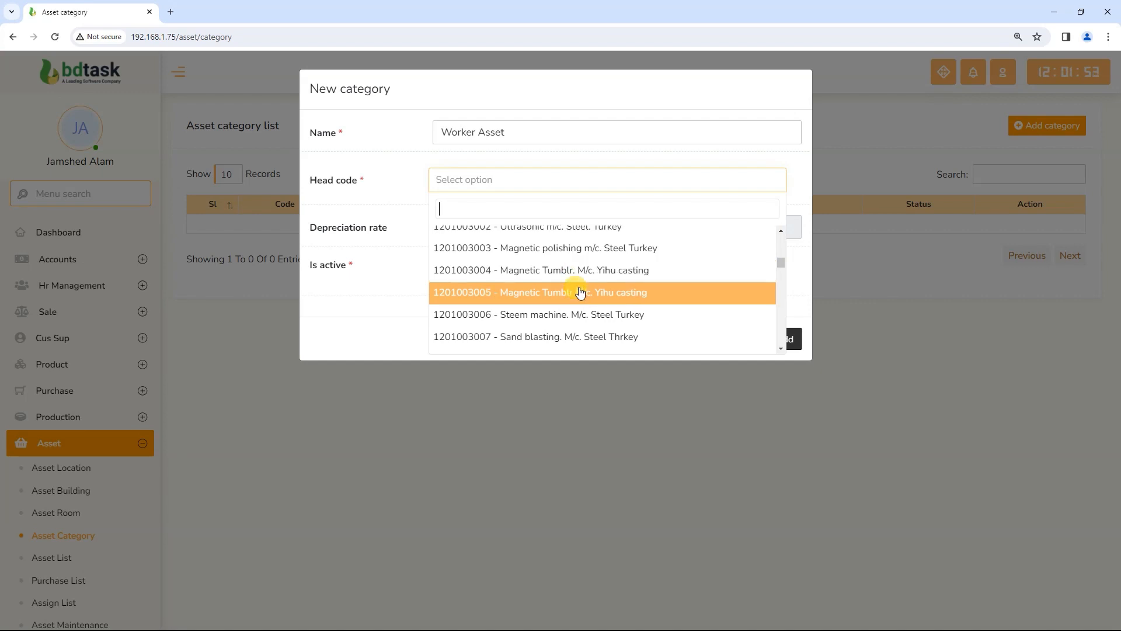
{"action": "left_click", "coordinate": [582, 315]}
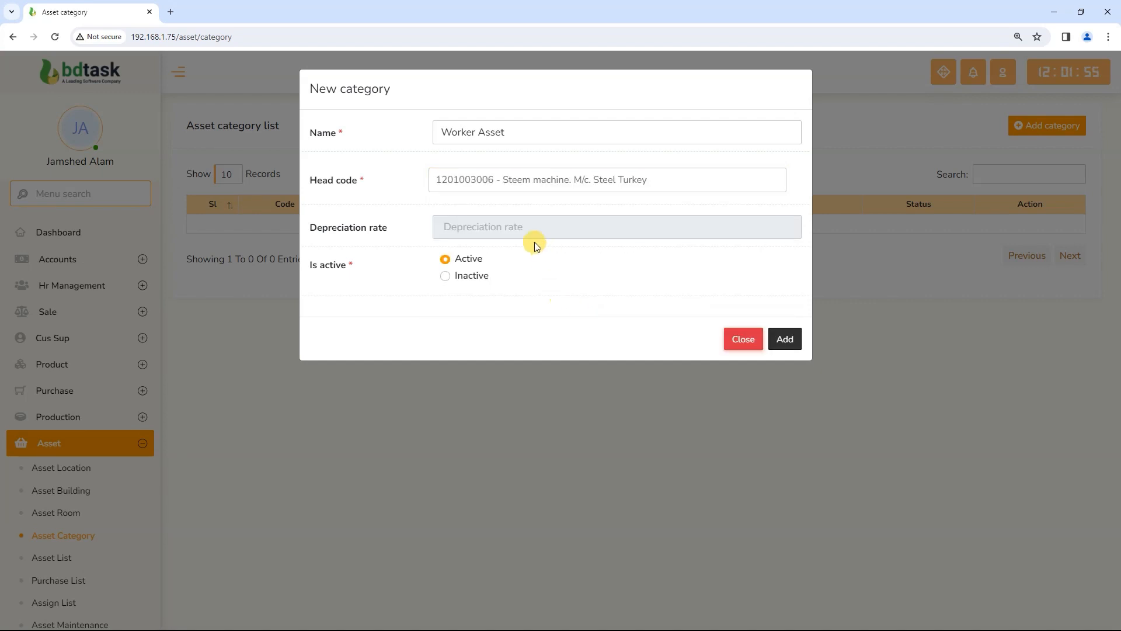
{"action": "left_click_drag", "start_coordinate": [436, 232], "coordinate": [314, 228]}
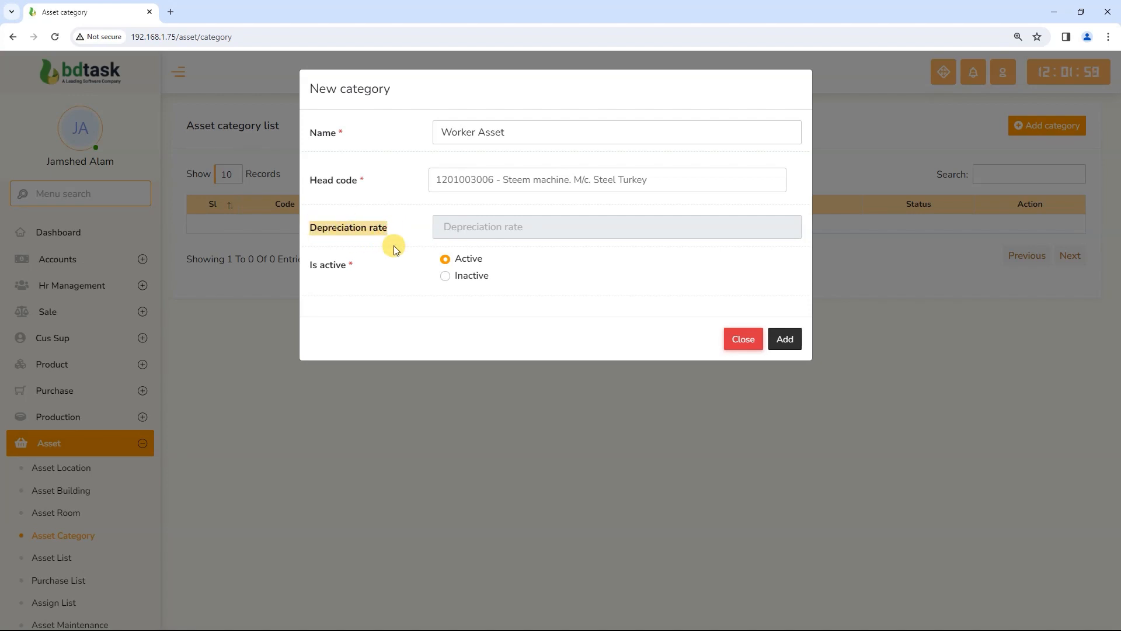
{"action": "left_click", "coordinate": [548, 225]}
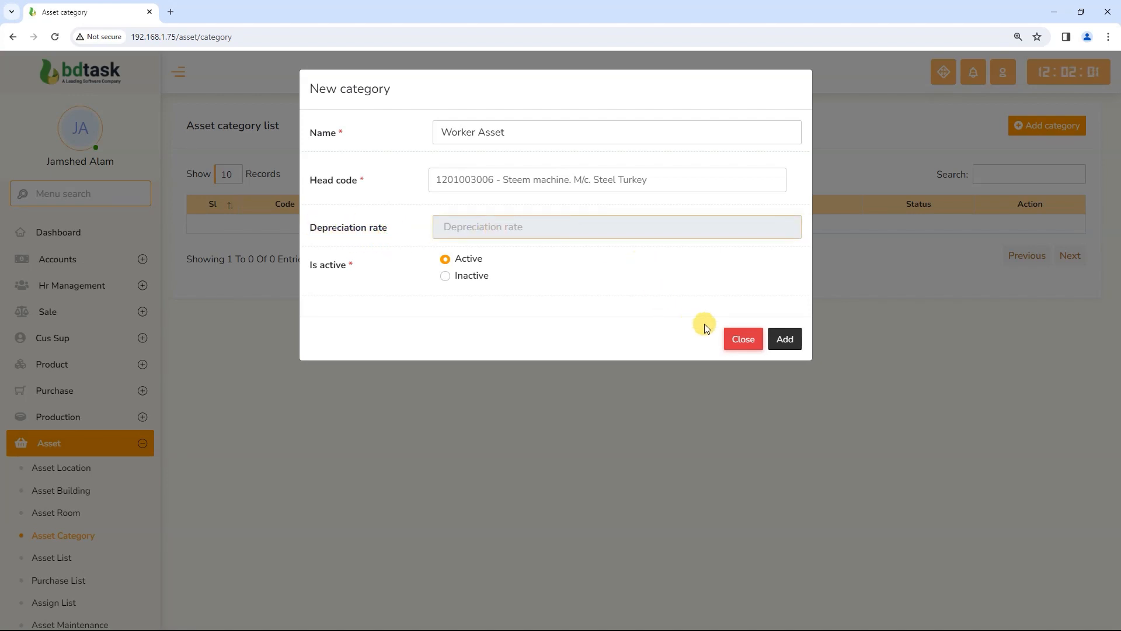
{"action": "left_click", "coordinate": [788, 336]}
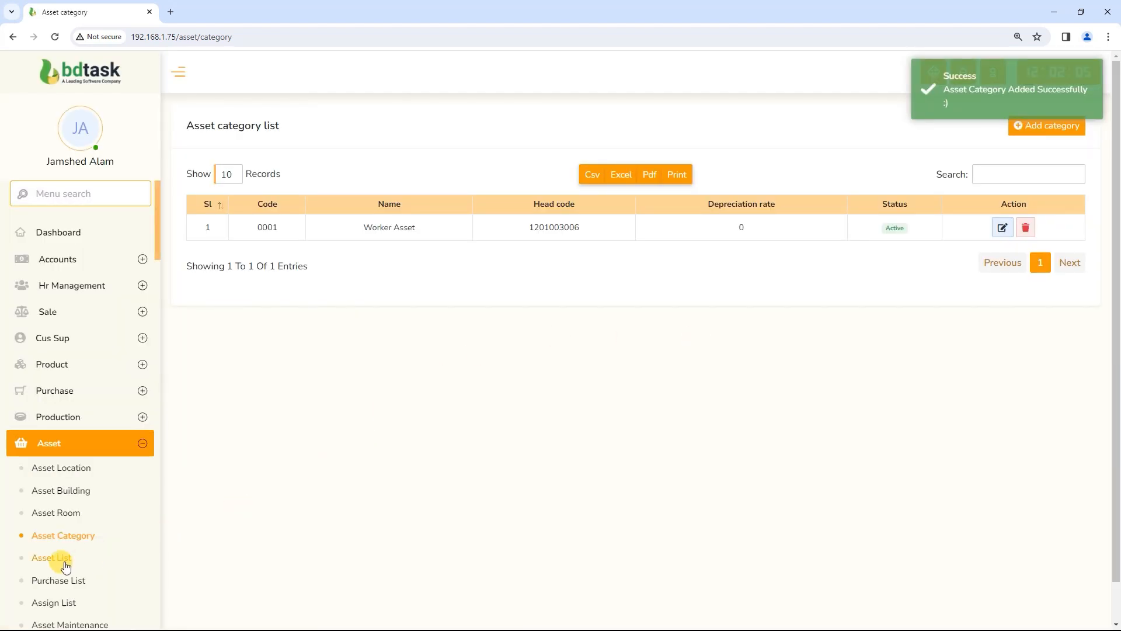
Start a new asset in the asset list with category Worker Asset and location Riyad
{"action": "left_click", "coordinate": [60, 558]}
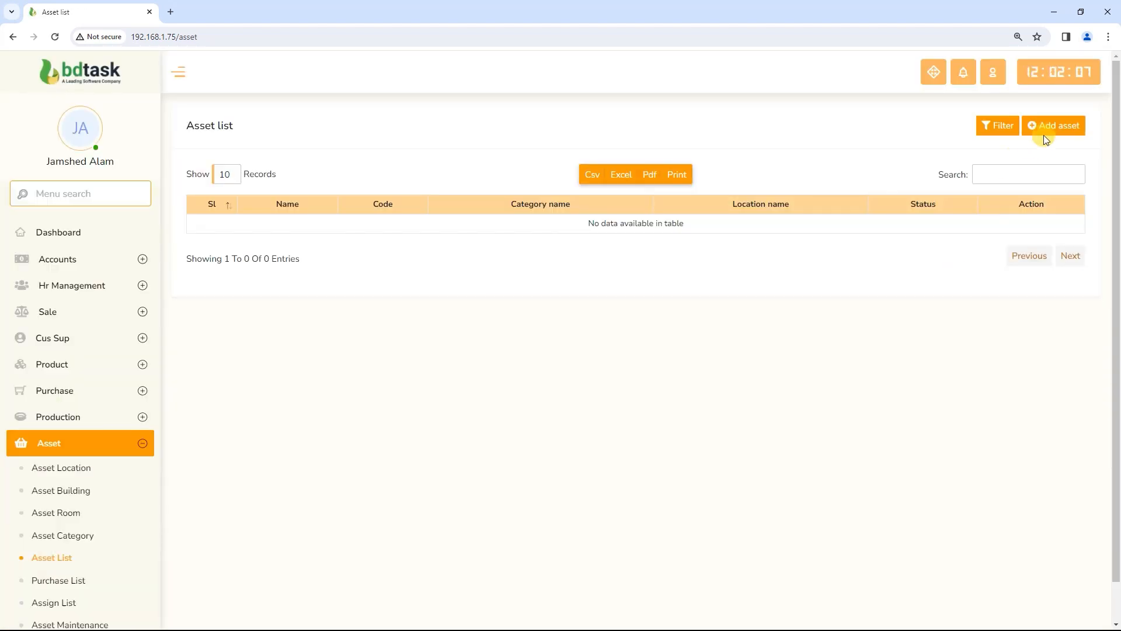
{"action": "left_click", "coordinate": [1055, 131]}
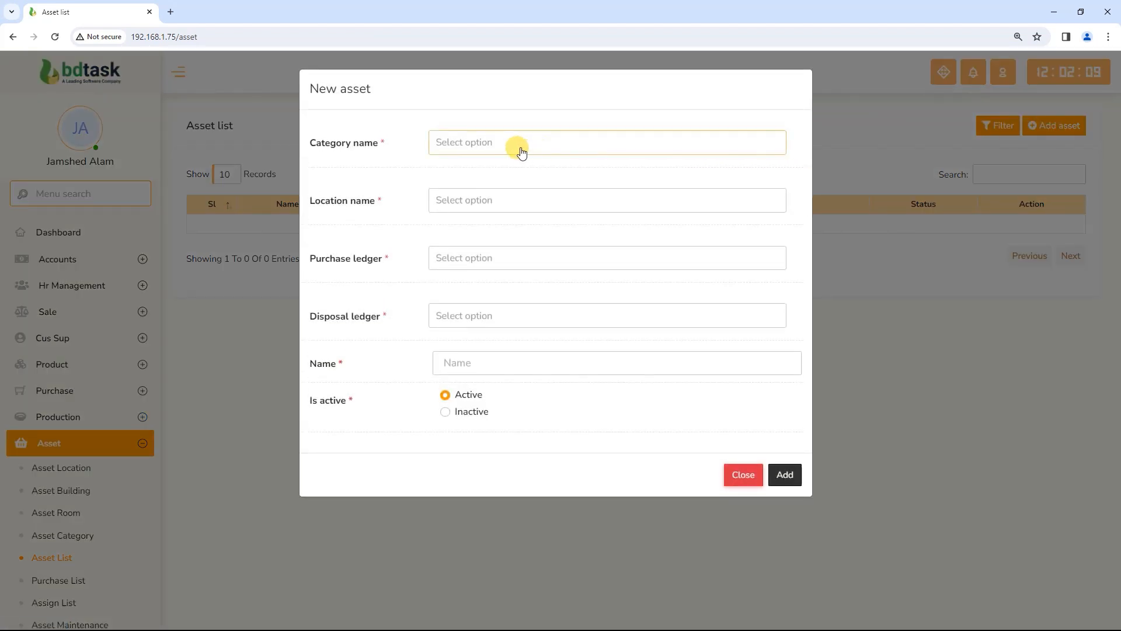
{"action": "left_click", "coordinate": [515, 149]}
{"action": "left_click", "coordinate": [480, 202]}
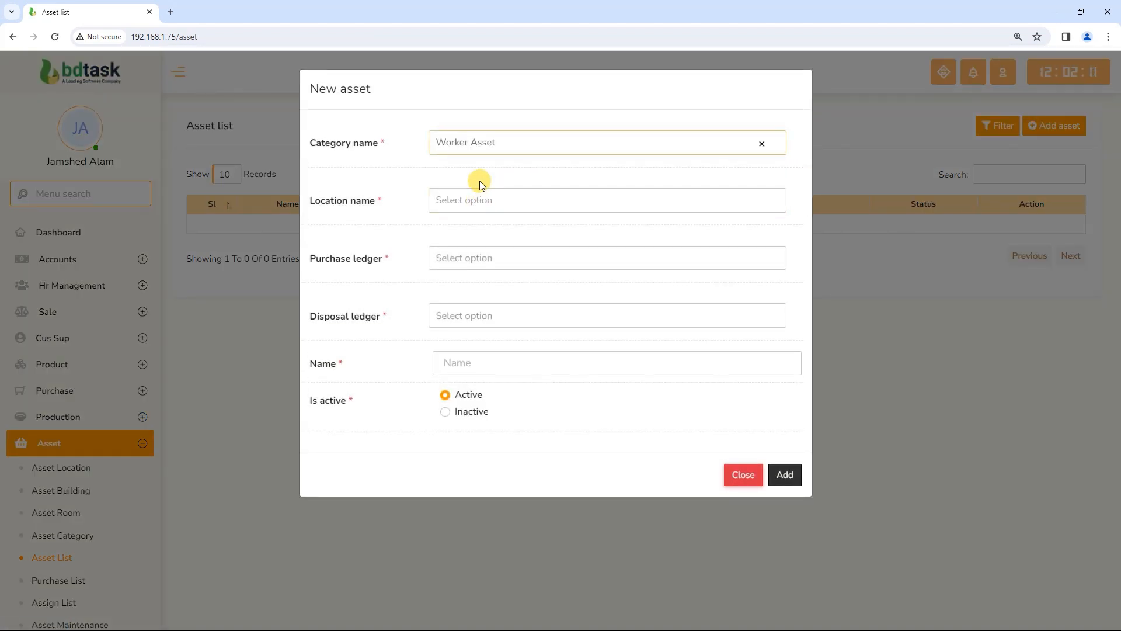
{"action": "left_click", "coordinate": [462, 208]}
{"action": "left_click", "coordinate": [468, 253]}
{"action": "left_click", "coordinate": [461, 260]}
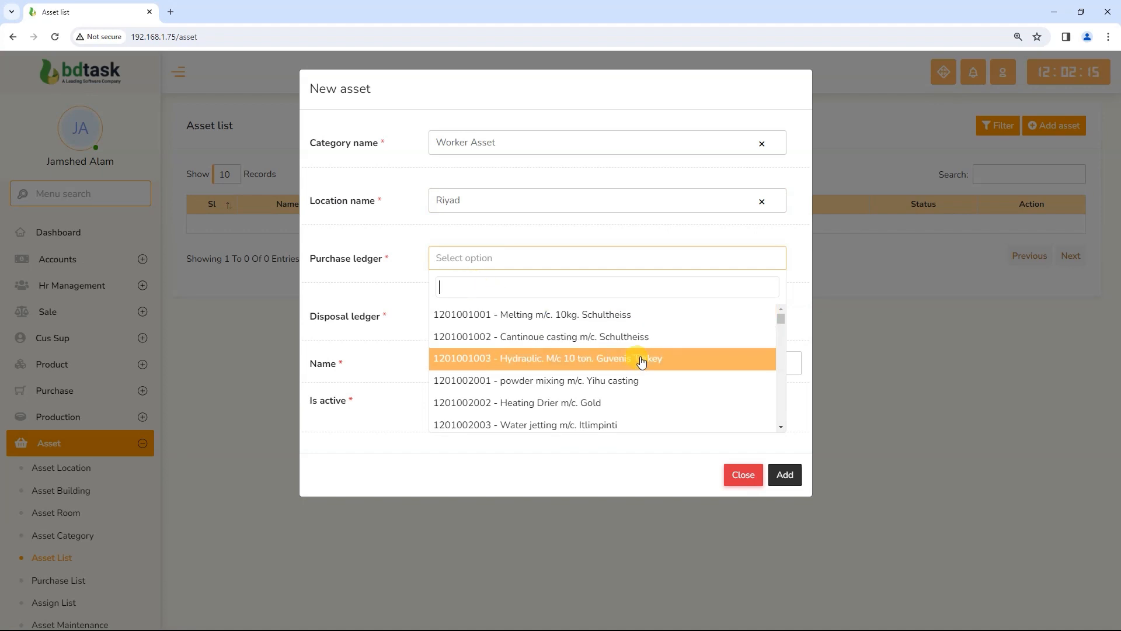
{"action": "scroll", "coordinate": [641, 362], "scroll_direction": "down", "scroll_amount": 4}
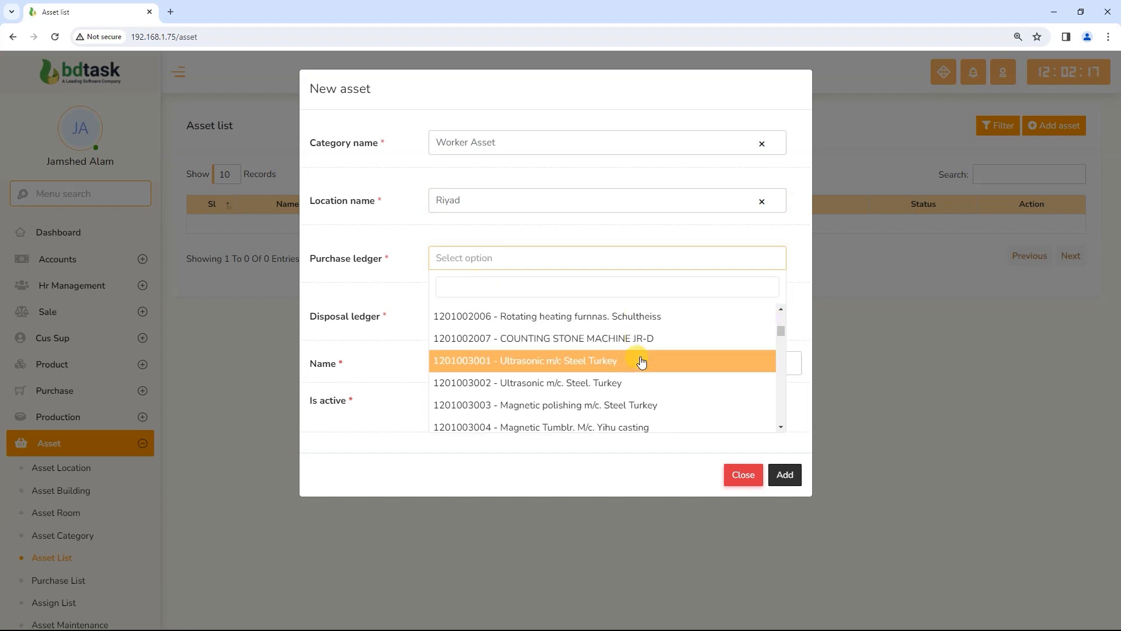
{"action": "scroll", "coordinate": [641, 362], "scroll_direction": "down", "scroll_amount": 2}
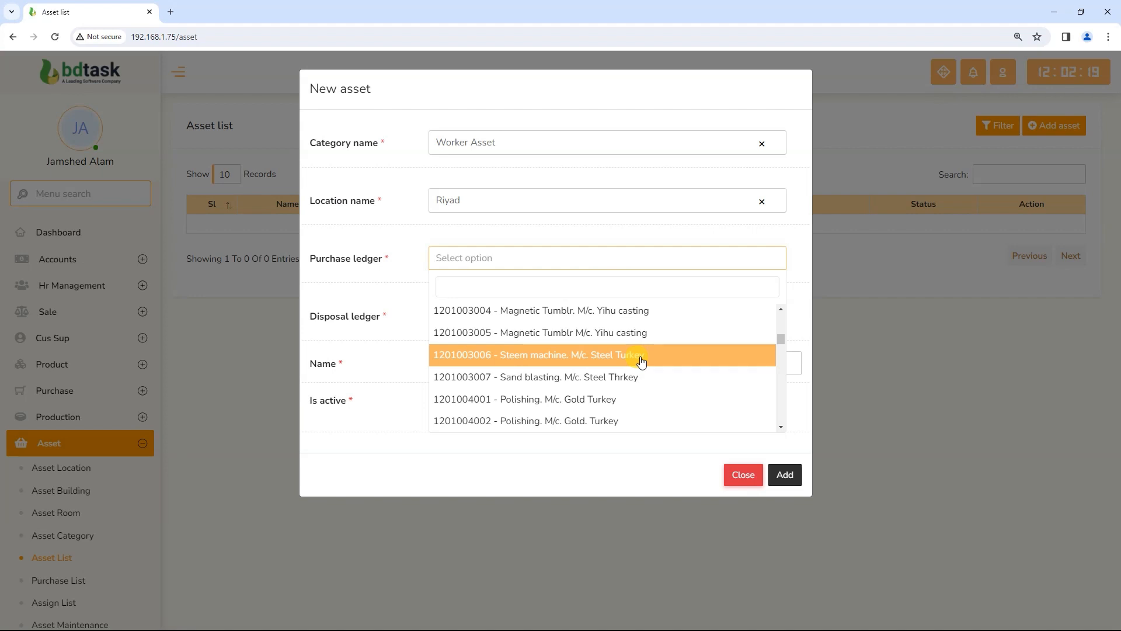
{"action": "scroll", "coordinate": [641, 361], "scroll_direction": "down", "scroll_amount": 6}
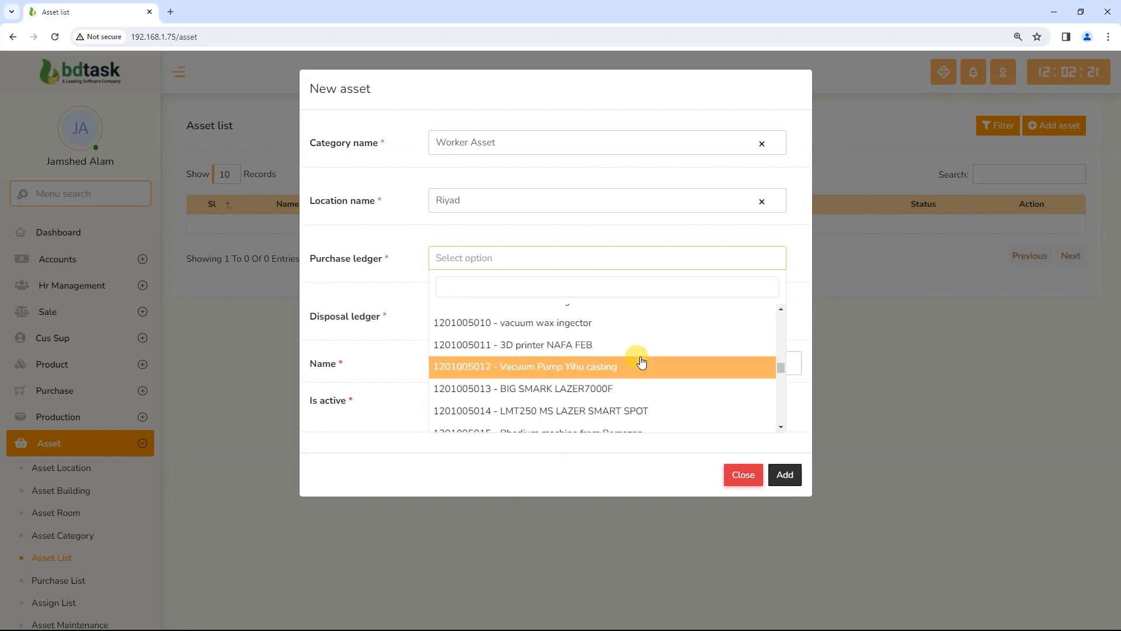
{"action": "scroll", "coordinate": [642, 362], "scroll_direction": "down", "scroll_amount": 10}
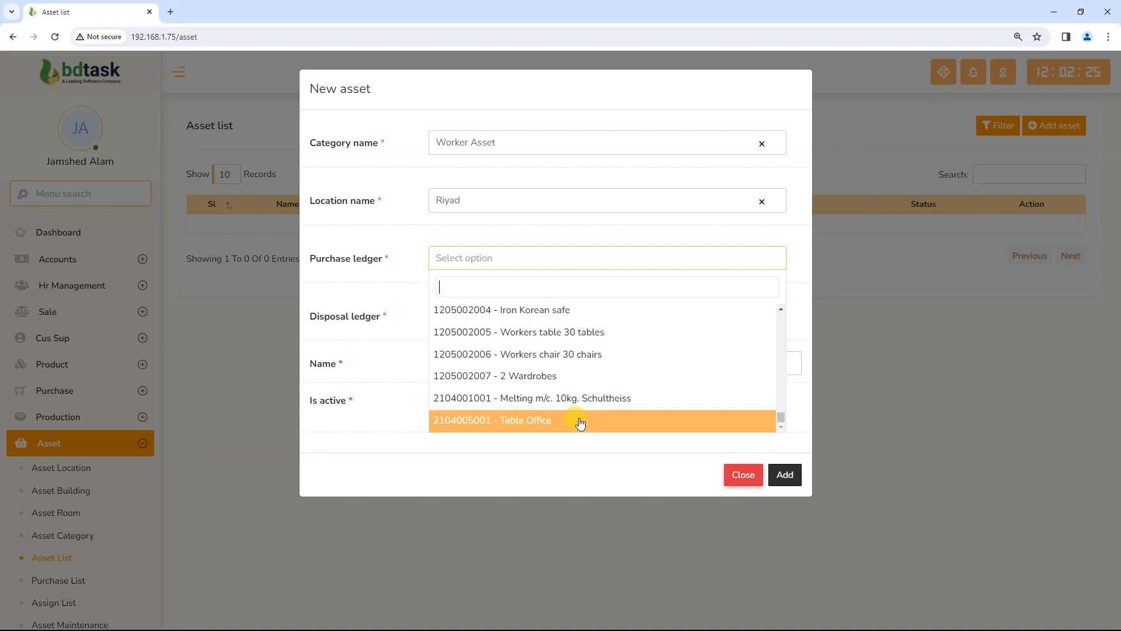
{"action": "left_click", "coordinate": [579, 420]}
{"action": "left_click", "coordinate": [507, 317]}
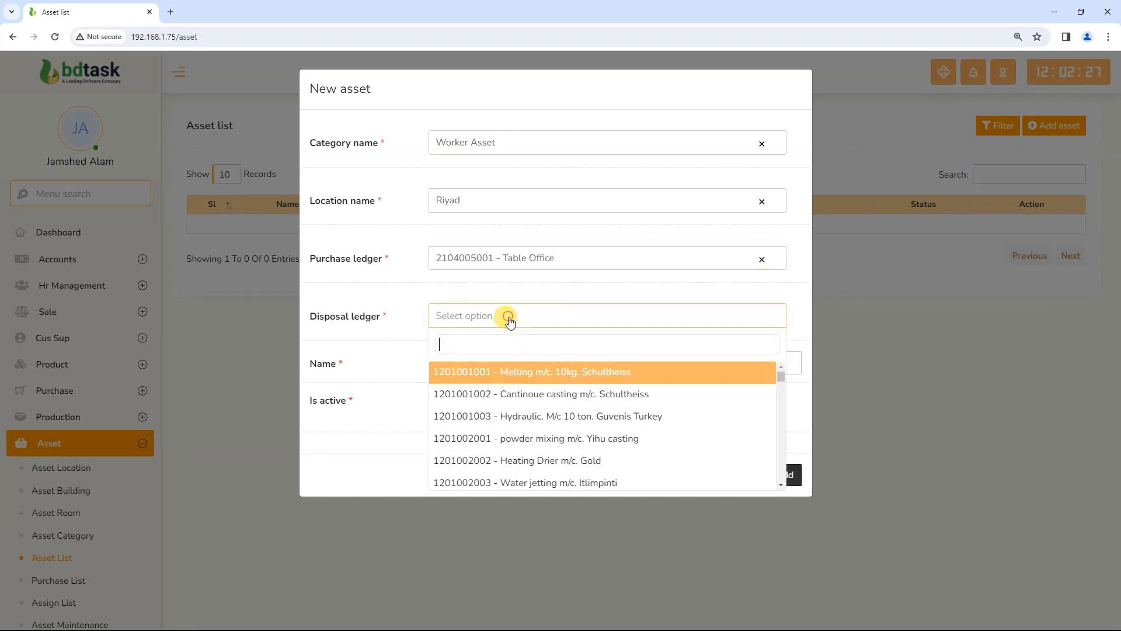
{"action": "scroll", "coordinate": [624, 411], "scroll_direction": "down", "scroll_amount": 5}
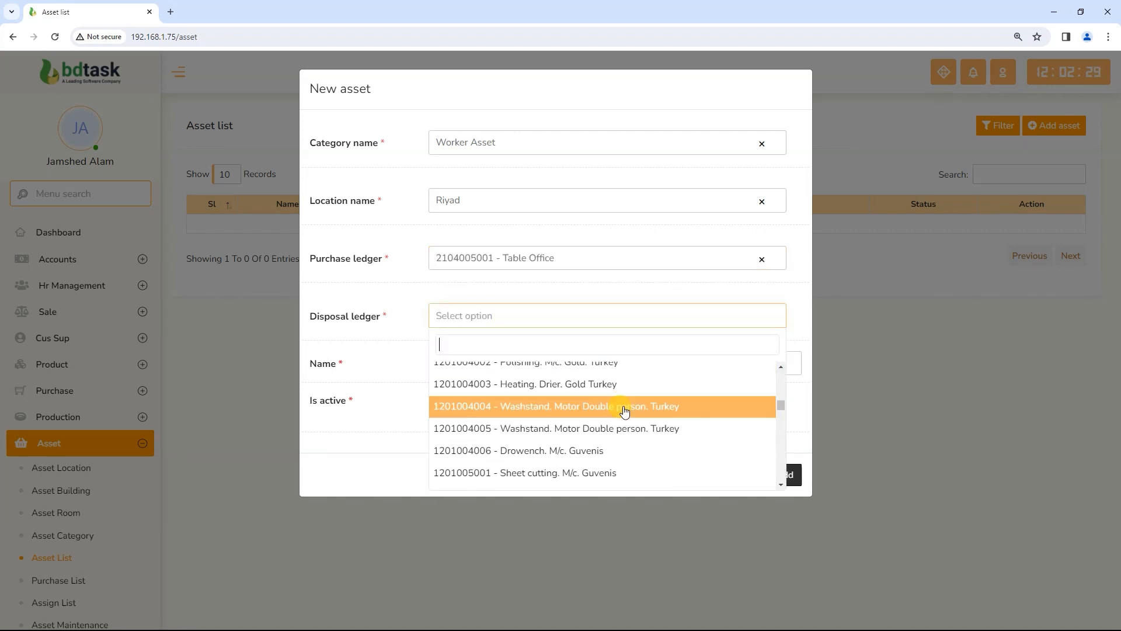
{"action": "scroll", "coordinate": [624, 411], "scroll_direction": "down", "scroll_amount": 10}
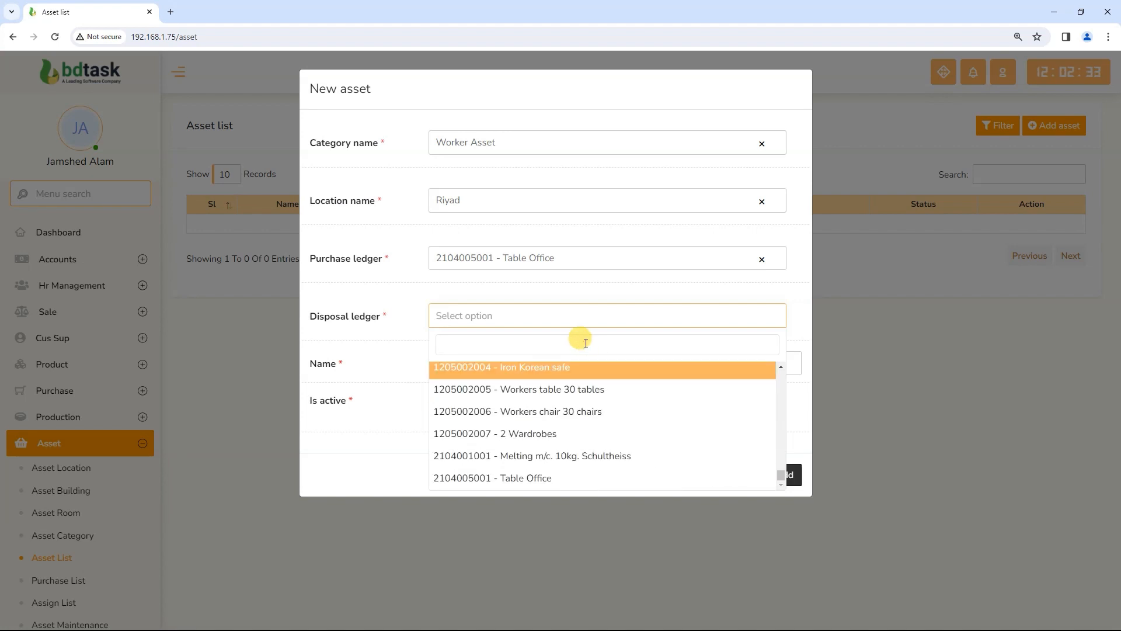
{"action": "type", "text": "table"}
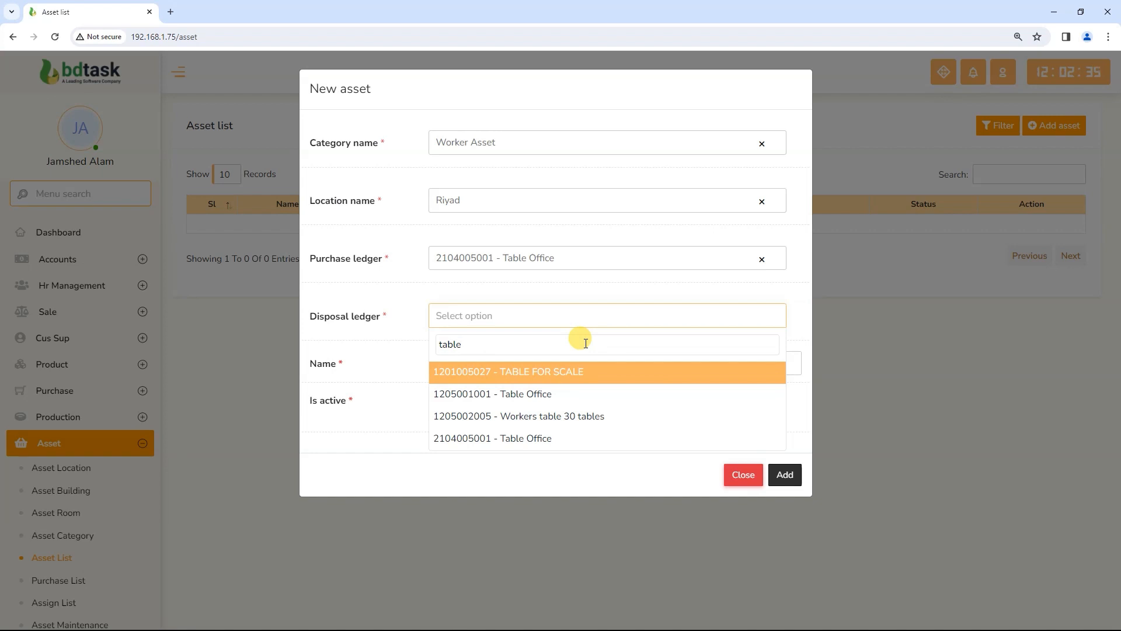
{"action": "left_click", "coordinate": [583, 372]}
{"action": "left_click", "coordinate": [570, 363]}
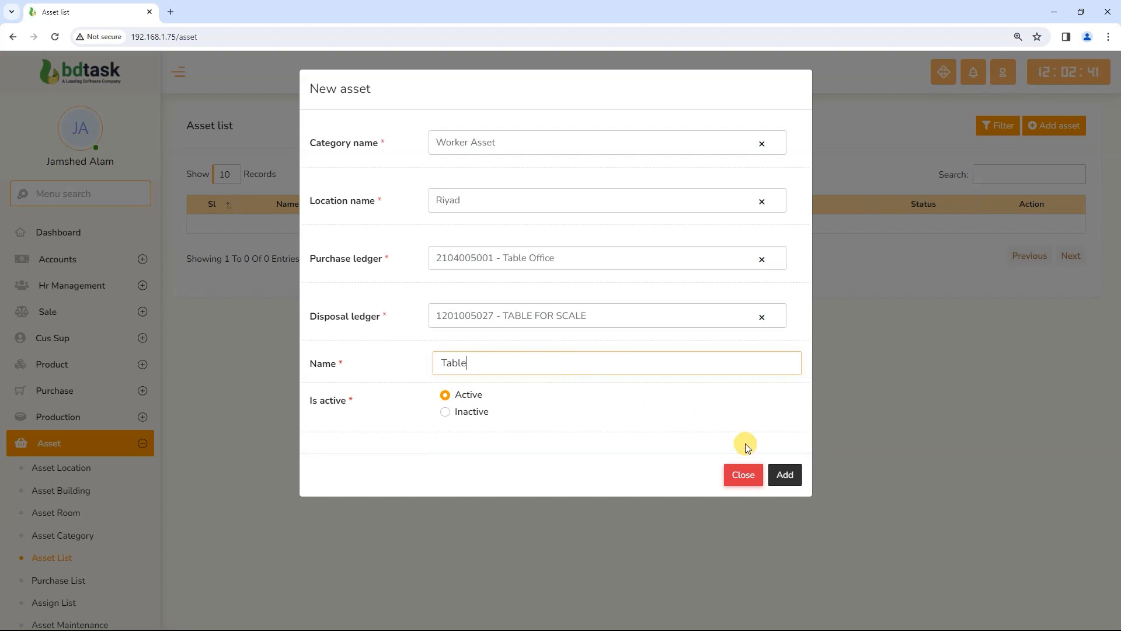
Save the new Table asset and start a new purchase from the asset purchase list
{"action": "left_click", "coordinate": [774, 474]}
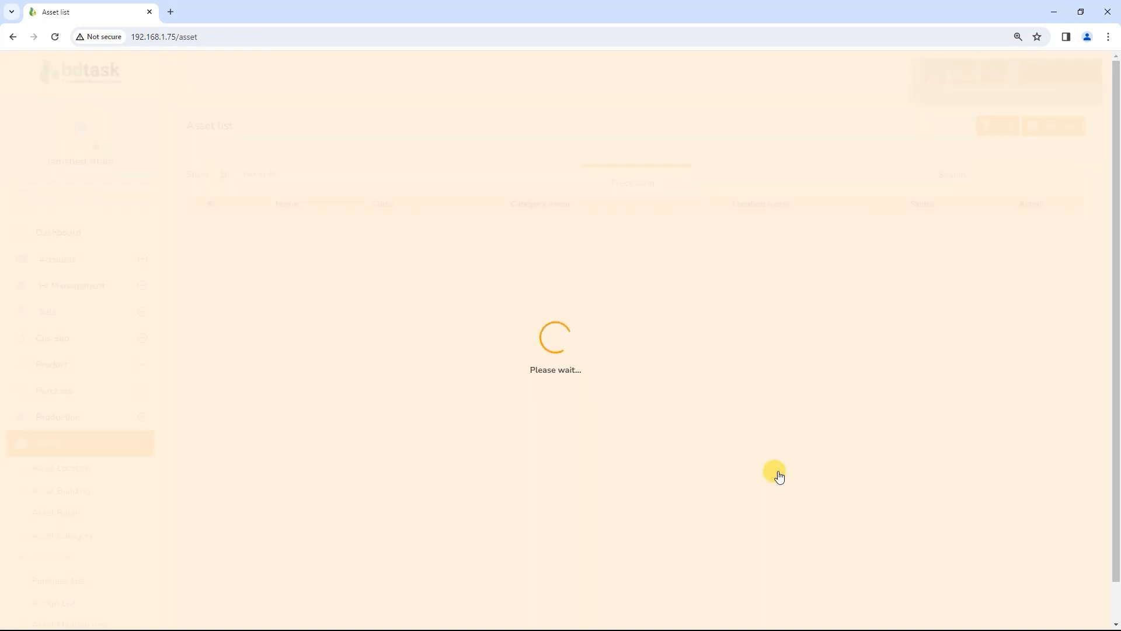
{"action": "scroll", "coordinate": [92, 430], "scroll_direction": "down", "scroll_amount": 3}
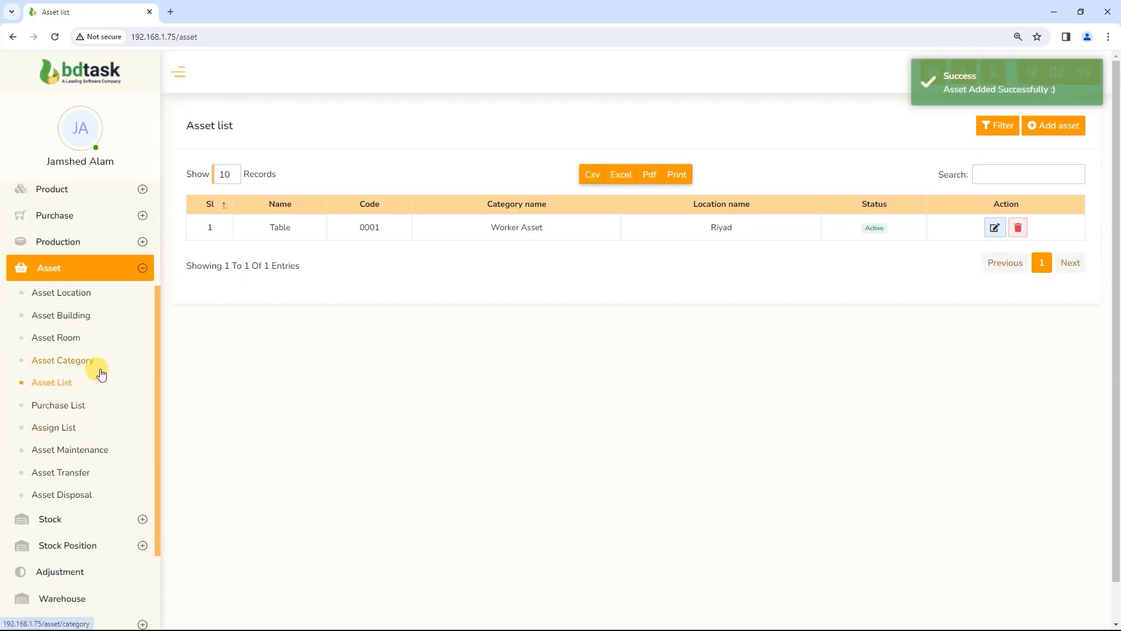
{"action": "left_click", "coordinate": [65, 405]}
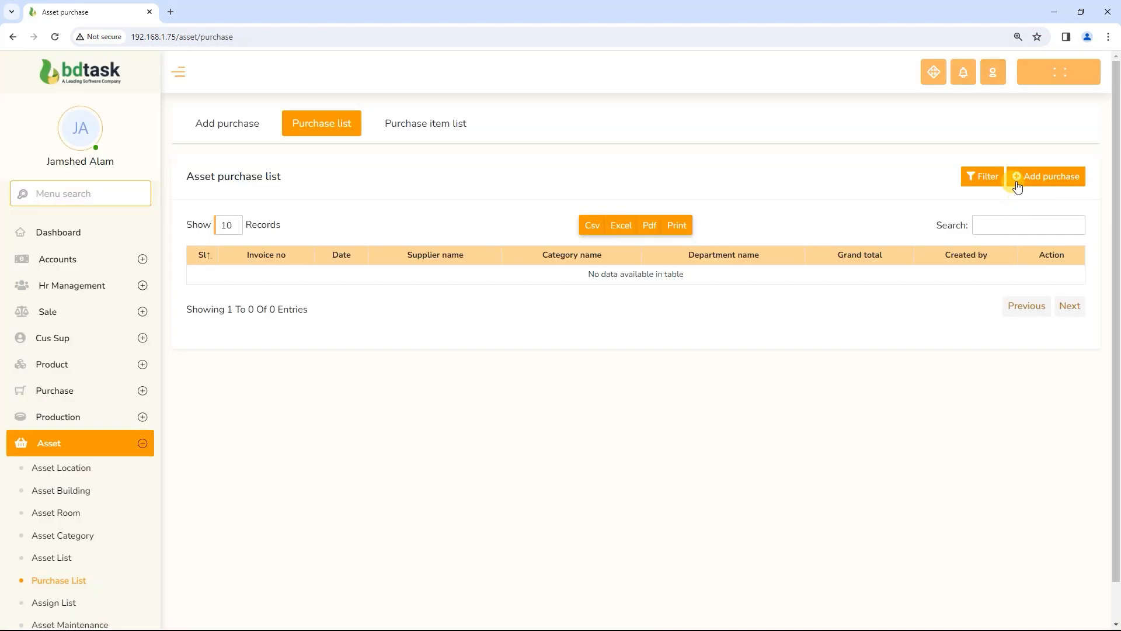
{"action": "left_click", "coordinate": [1037, 184]}
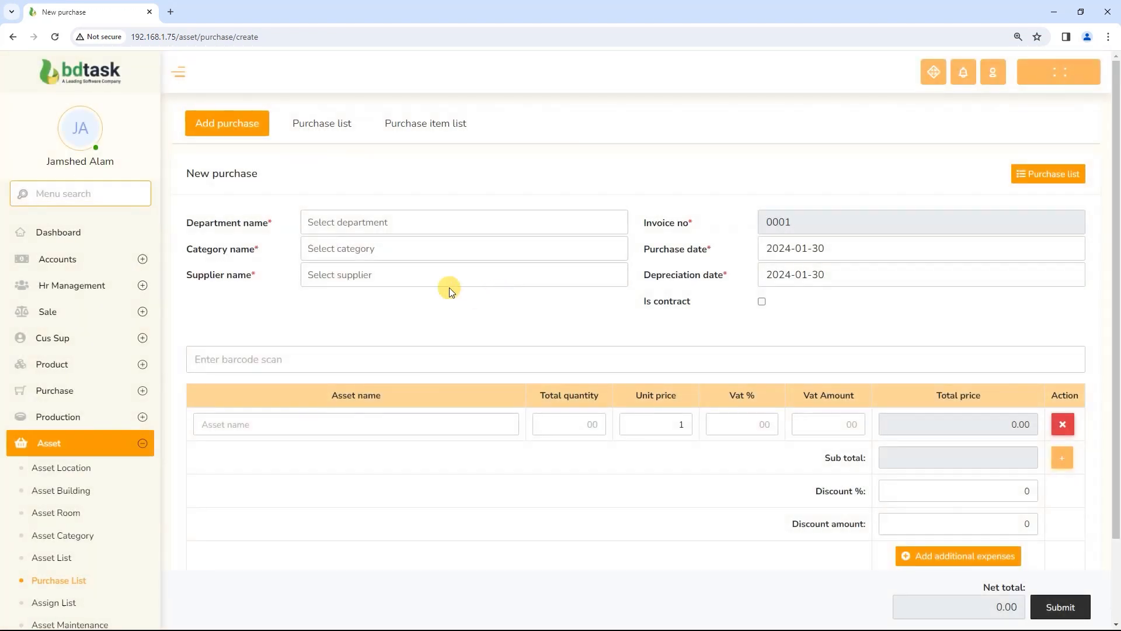
Set the purchase's department to Riyad Main and category to Worker Asset, and select the supplier
{"action": "left_click", "coordinate": [372, 224]}
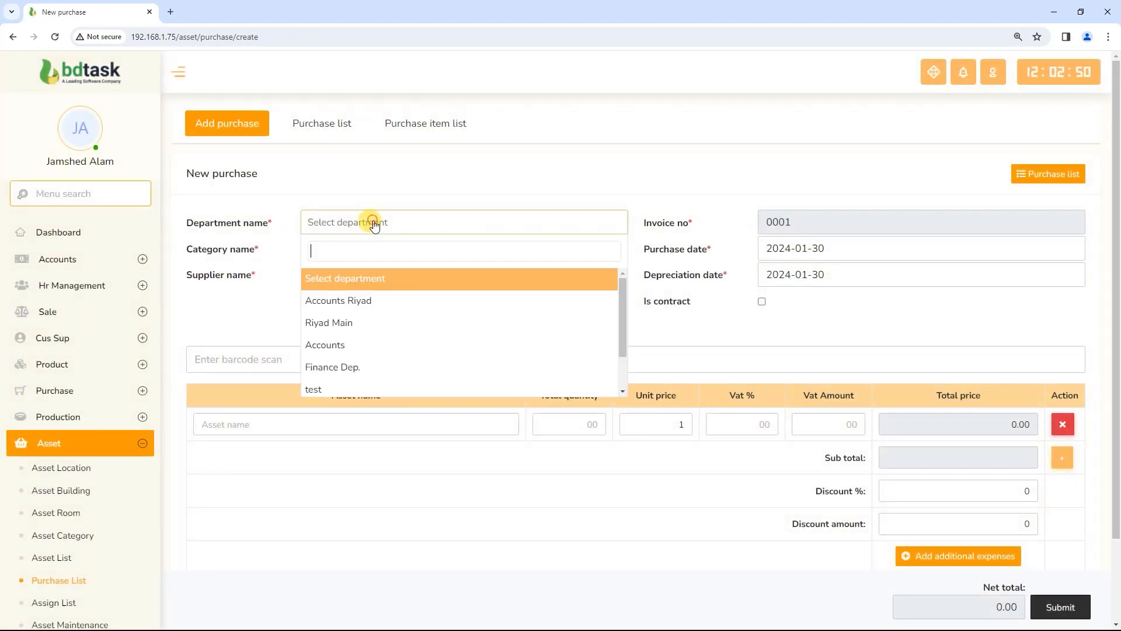
{"action": "left_click", "coordinate": [369, 324]}
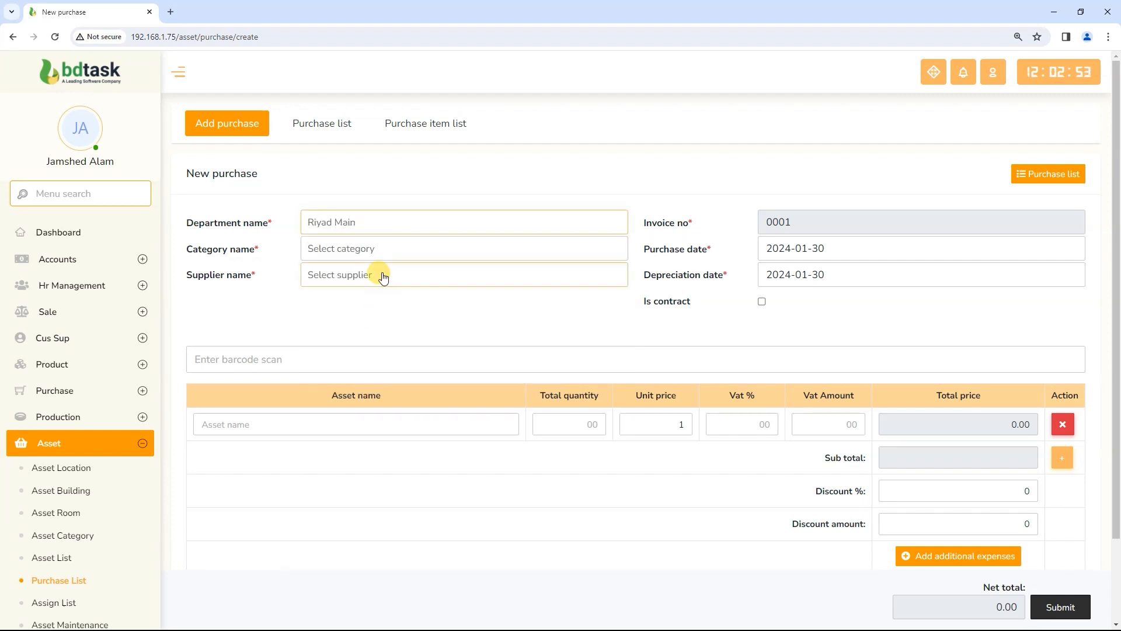
{"action": "left_click", "coordinate": [379, 252]}
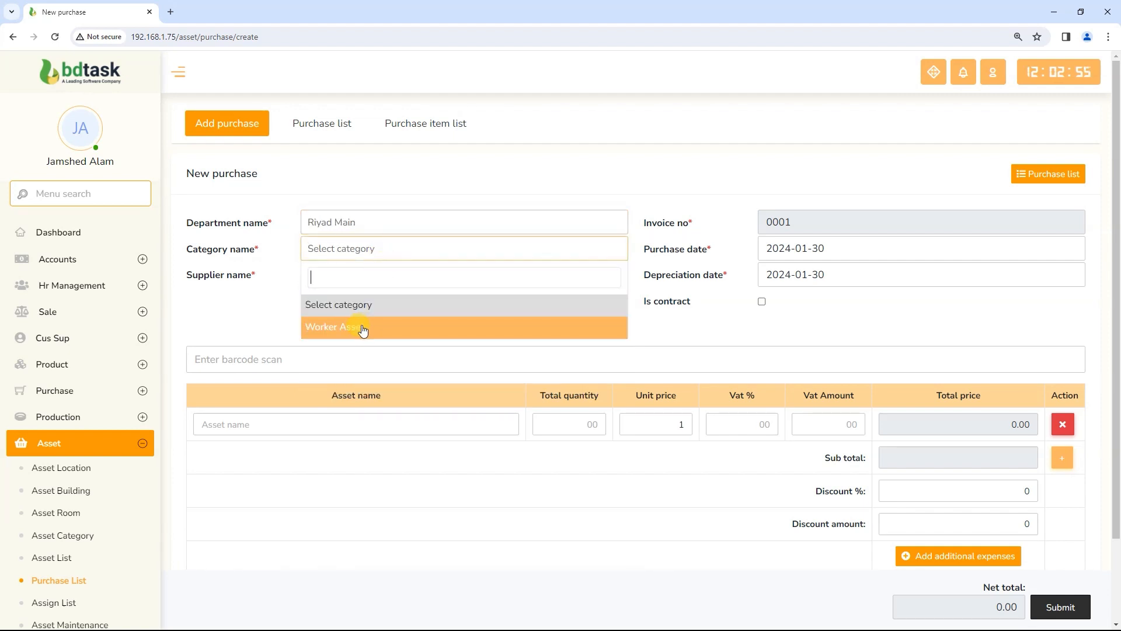
{"action": "left_click", "coordinate": [359, 326]}
{"action": "left_click", "coordinate": [389, 278]}
{"action": "left_click", "coordinate": [357, 349]}
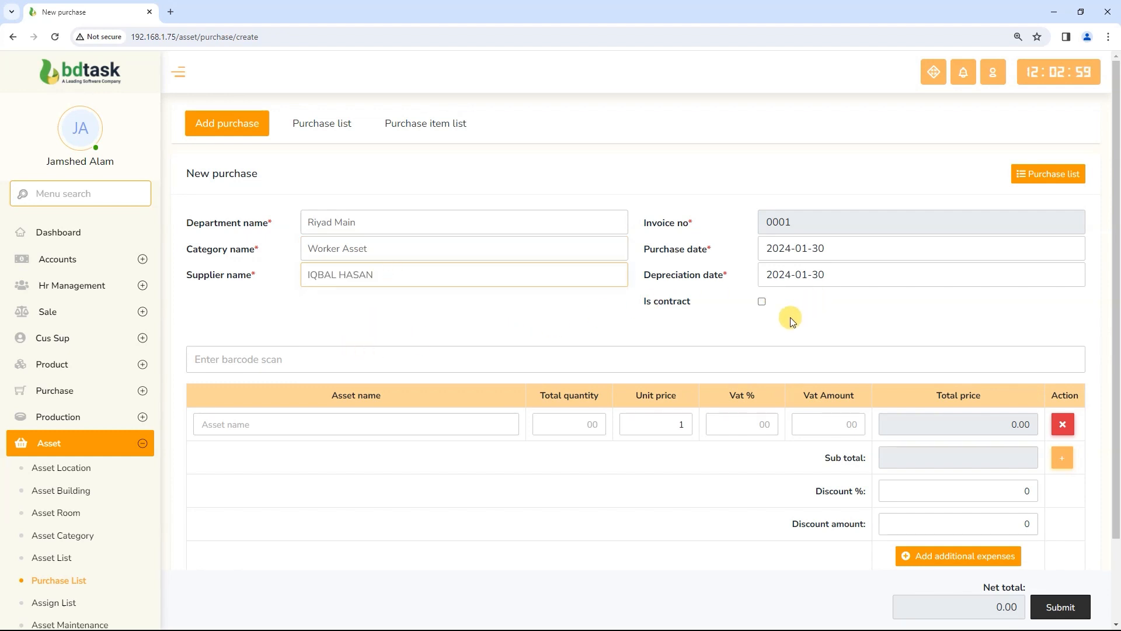
Fill the purchase line with asset Table, quantity 5, unit price 5000 and 5% VAT
{"action": "left_click", "coordinate": [238, 424]}
{"action": "type", "text": "Table"}
{"action": "left_click", "coordinate": [240, 444]}
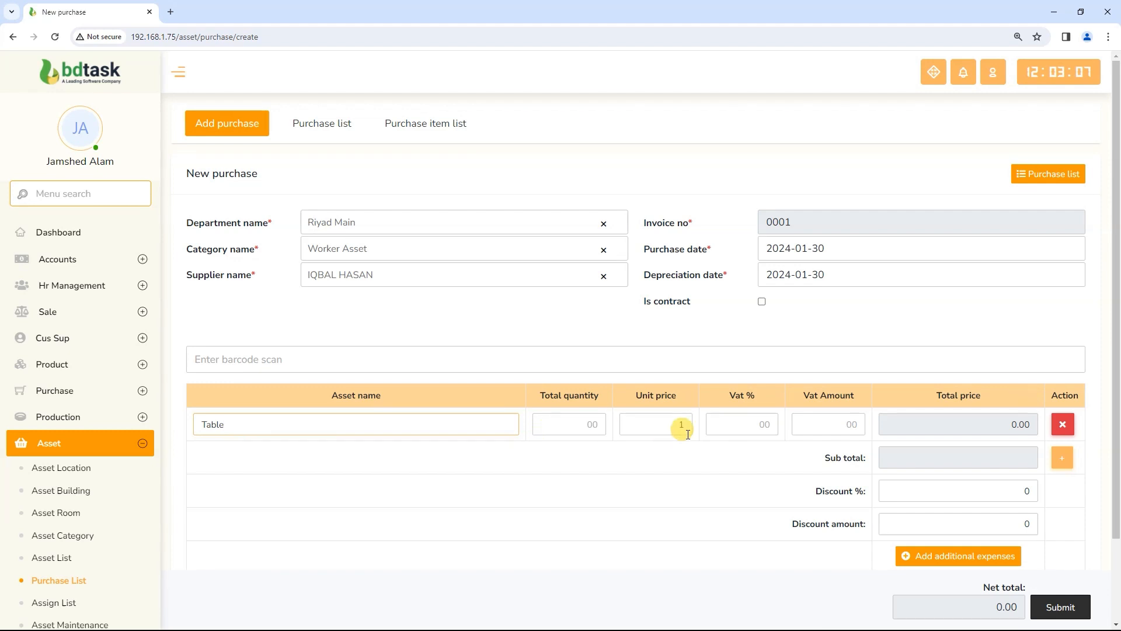
{"action": "left_click", "coordinate": [585, 421]}
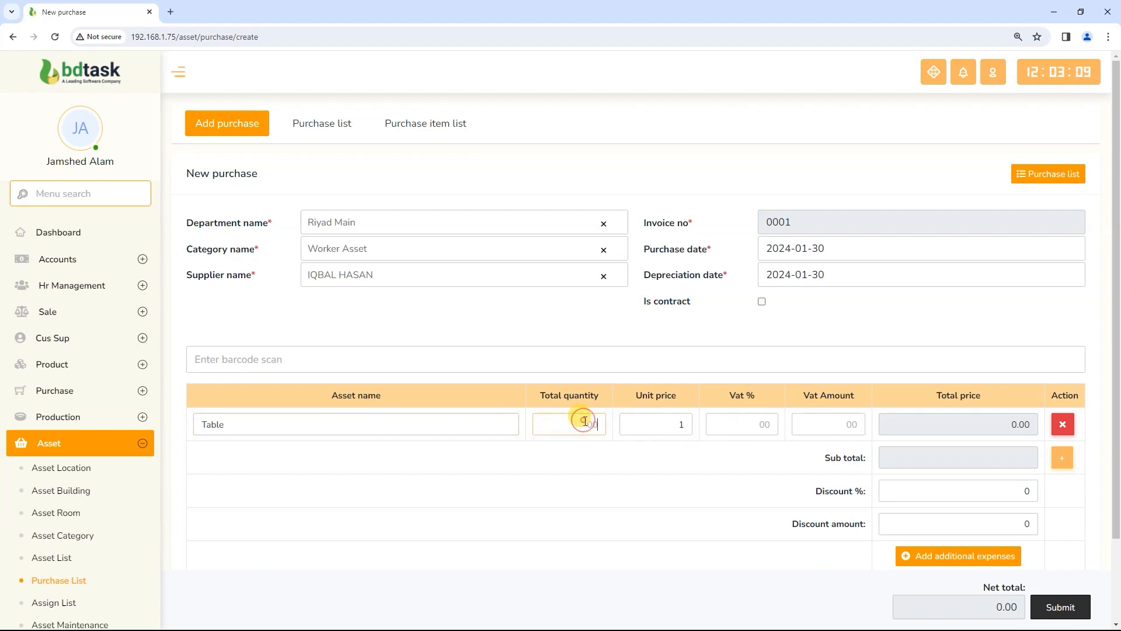
{"action": "type", "text": "5"}
{"action": "left_click", "coordinate": [678, 420]}
{"action": "type", "text": "500"}
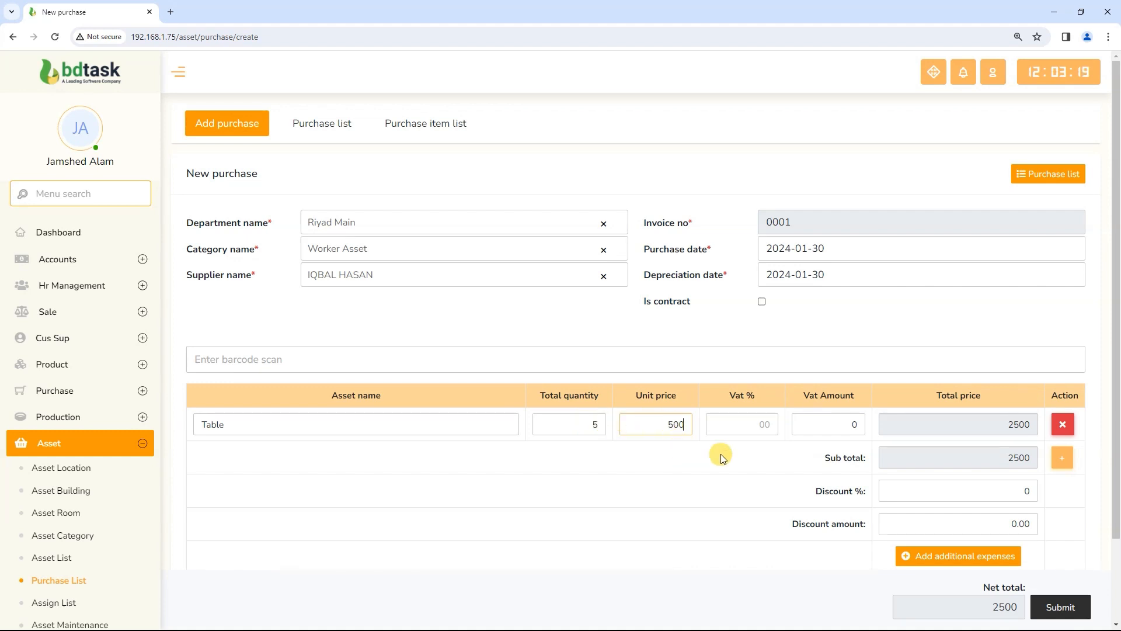
{"action": "type", "text": "0"}
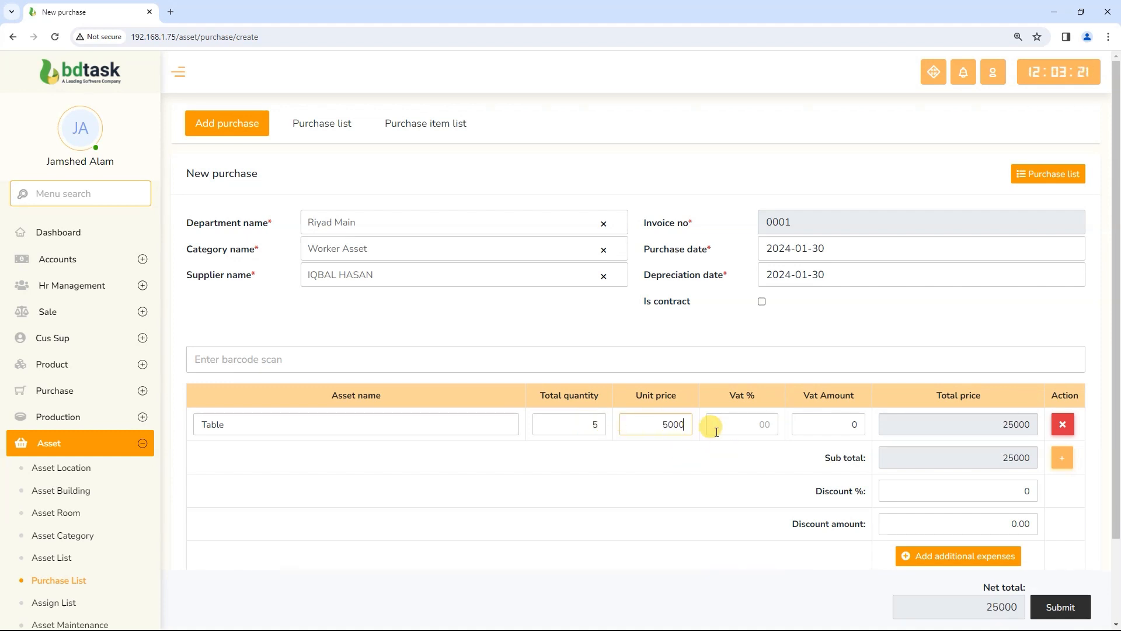
{"action": "left_click", "coordinate": [762, 425]}
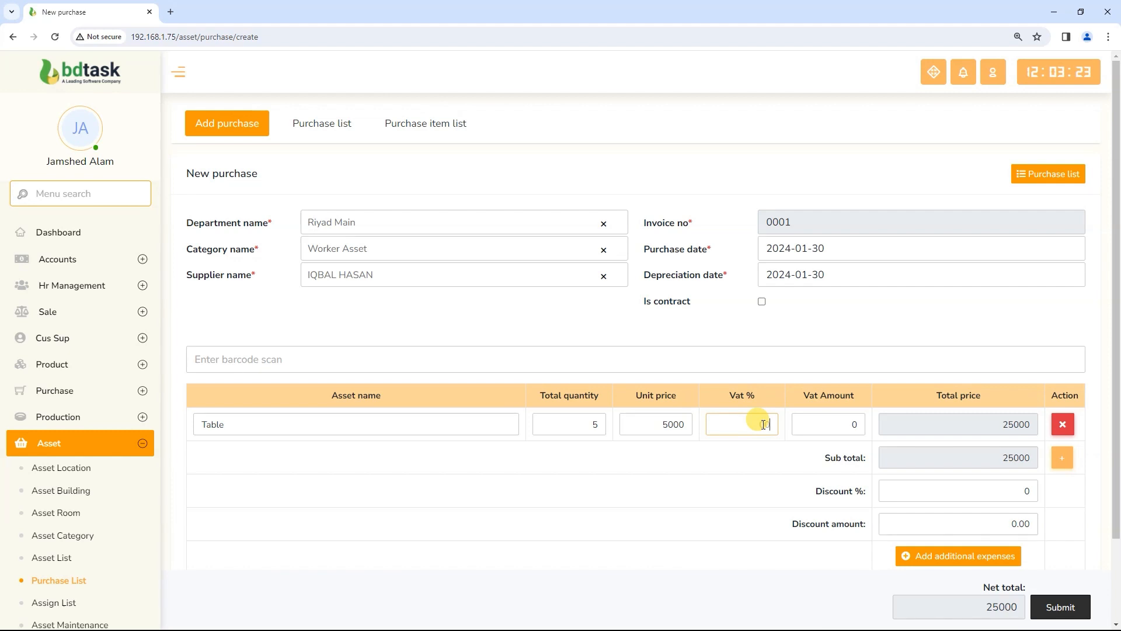
{"action": "type", "text": "5"}
Submit the asset purchase and approve it in the purchase list
{"action": "scroll", "coordinate": [773, 458], "scroll_direction": "down", "scroll_amount": 3}
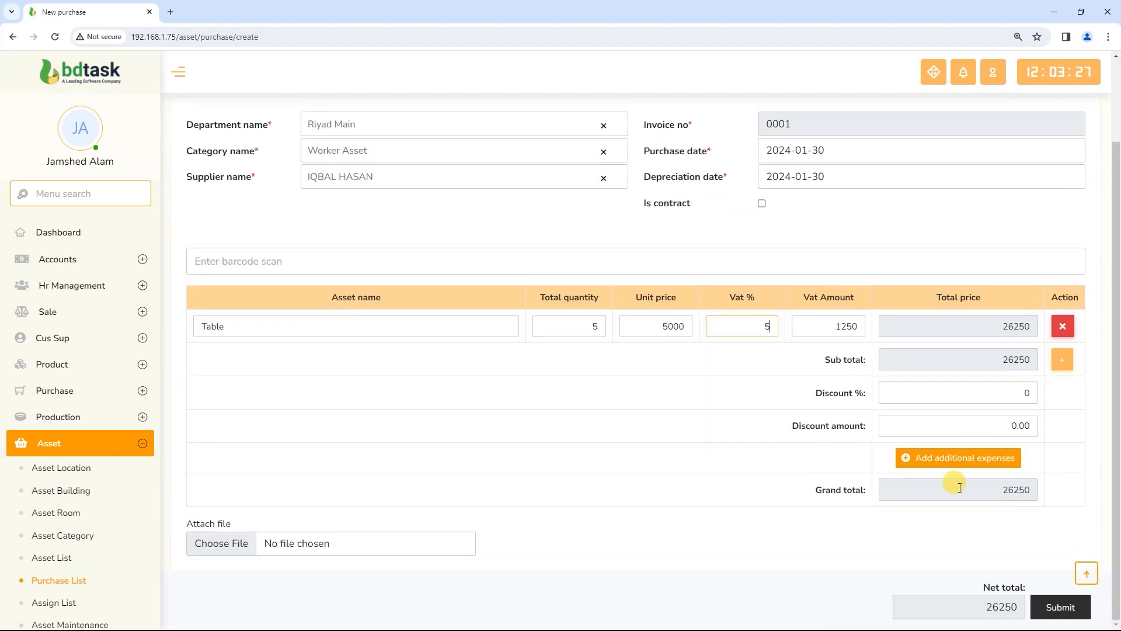
{"action": "left_click", "coordinate": [1060, 605]}
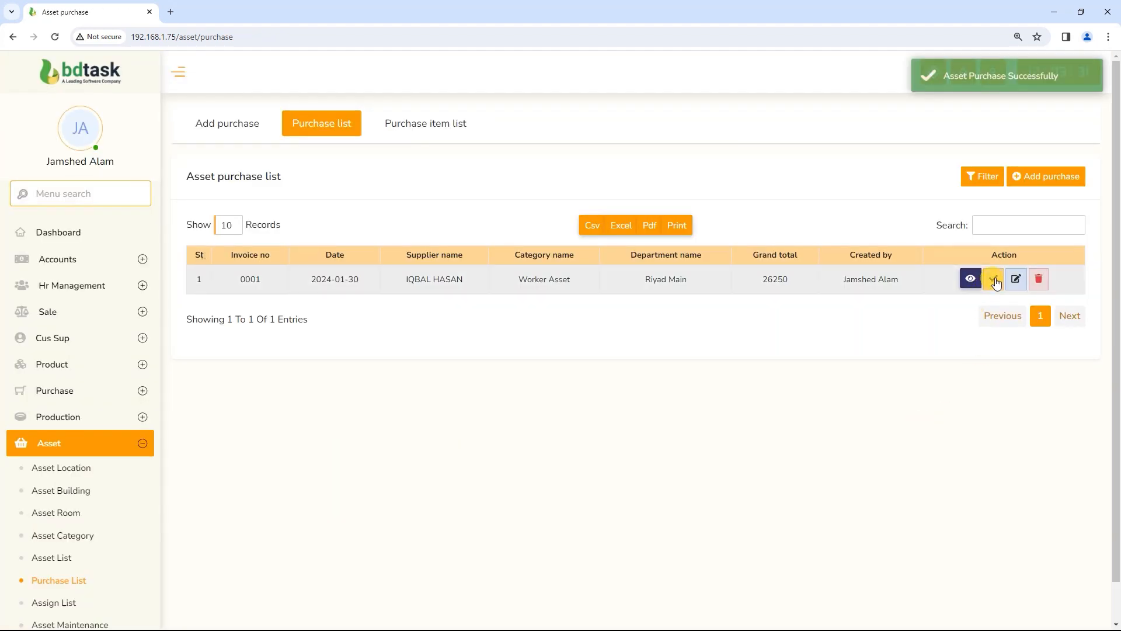
{"action": "left_click", "coordinate": [994, 279]}
{"action": "left_click", "coordinate": [528, 413]}
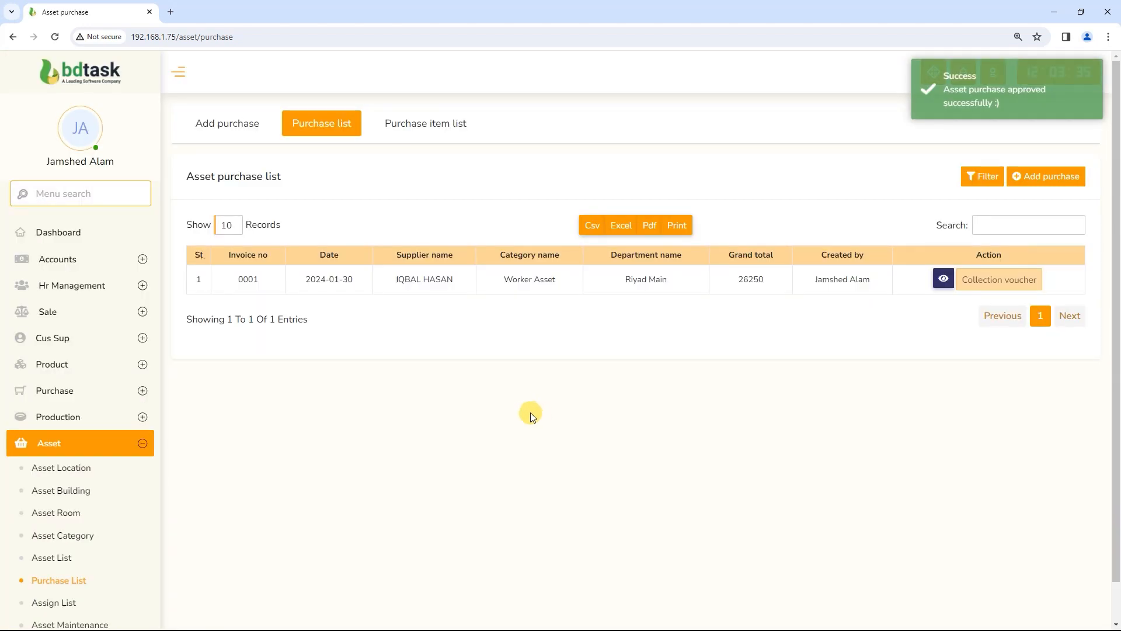
Examine the item names, asset names and employee assignments in the purchase item list
{"action": "left_click", "coordinate": [439, 121]}
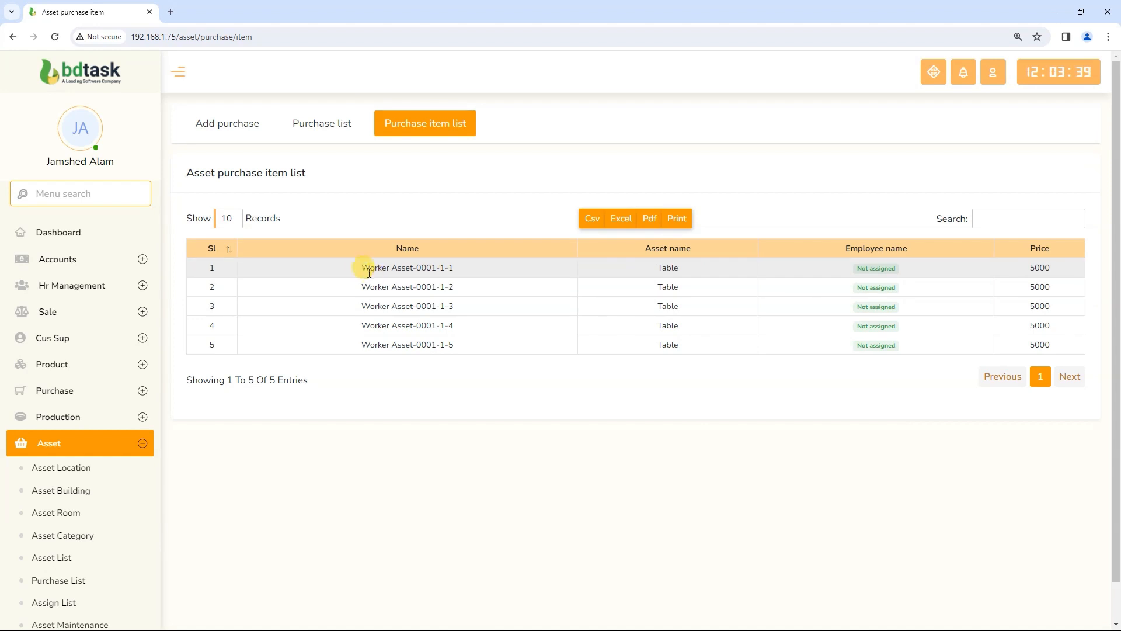
{"action": "left_click_drag", "start_coordinate": [354, 267], "coordinate": [429, 264]}
{"action": "left_click", "coordinate": [468, 273]}
{"action": "left_click_drag", "start_coordinate": [642, 268], "coordinate": [682, 268]}
{"action": "left_click", "coordinate": [834, 249]}
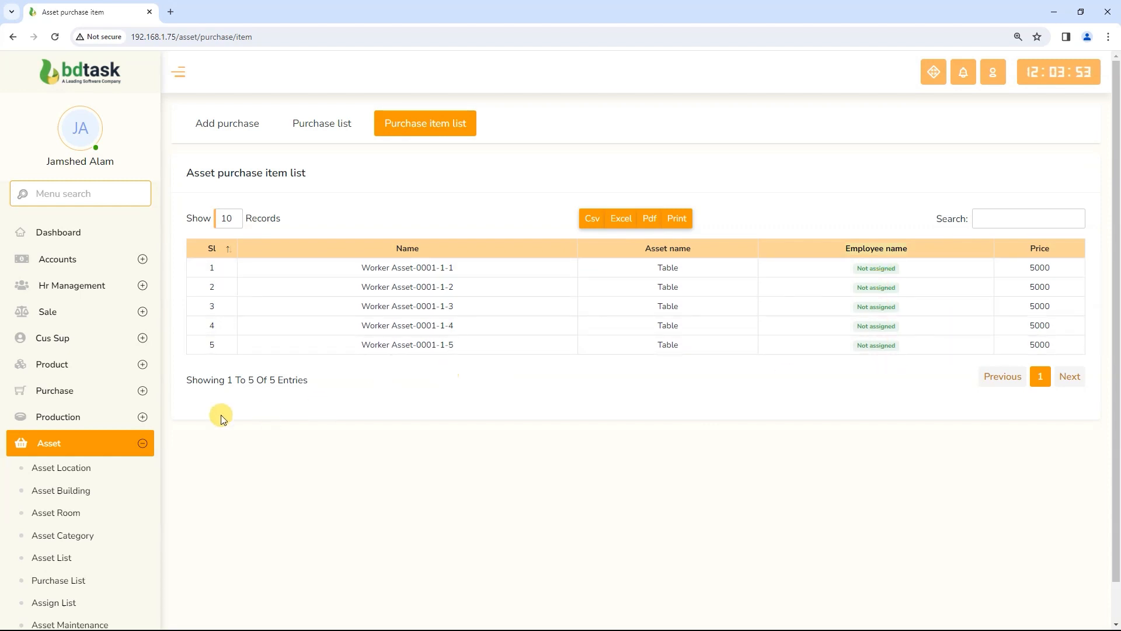
Start a new asset assignment for department Riyad Main and select the receiving employee
{"action": "scroll", "coordinate": [67, 318], "scroll_direction": "down", "scroll_amount": 2}
{"action": "scroll", "coordinate": [67, 318], "scroll_direction": "down", "scroll_amount": 2}
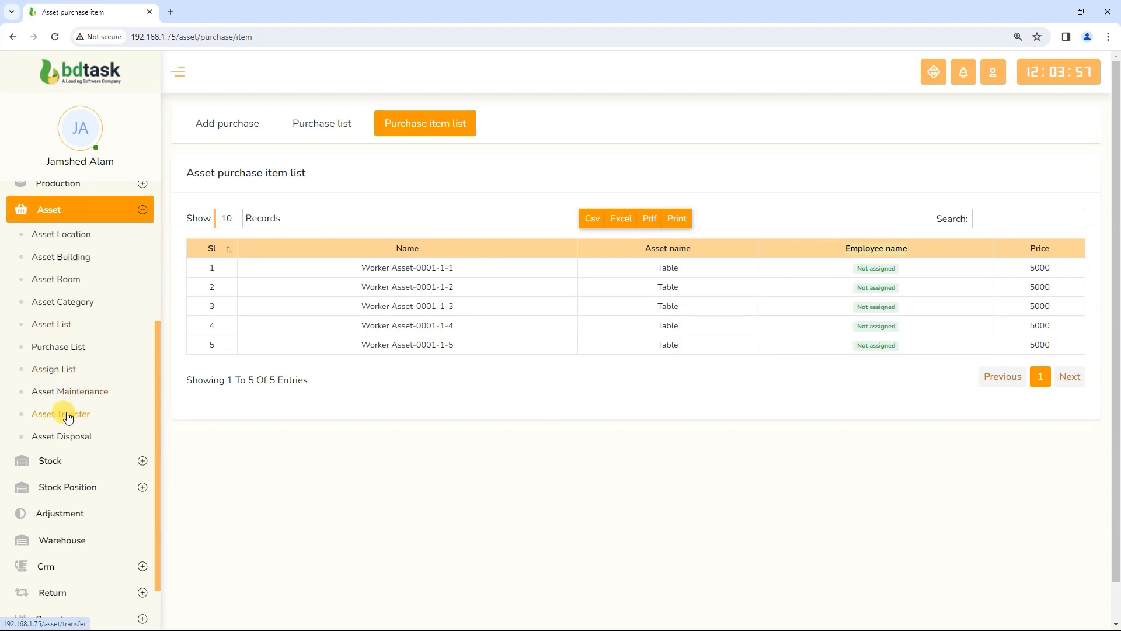
{"action": "left_click", "coordinate": [56, 370]}
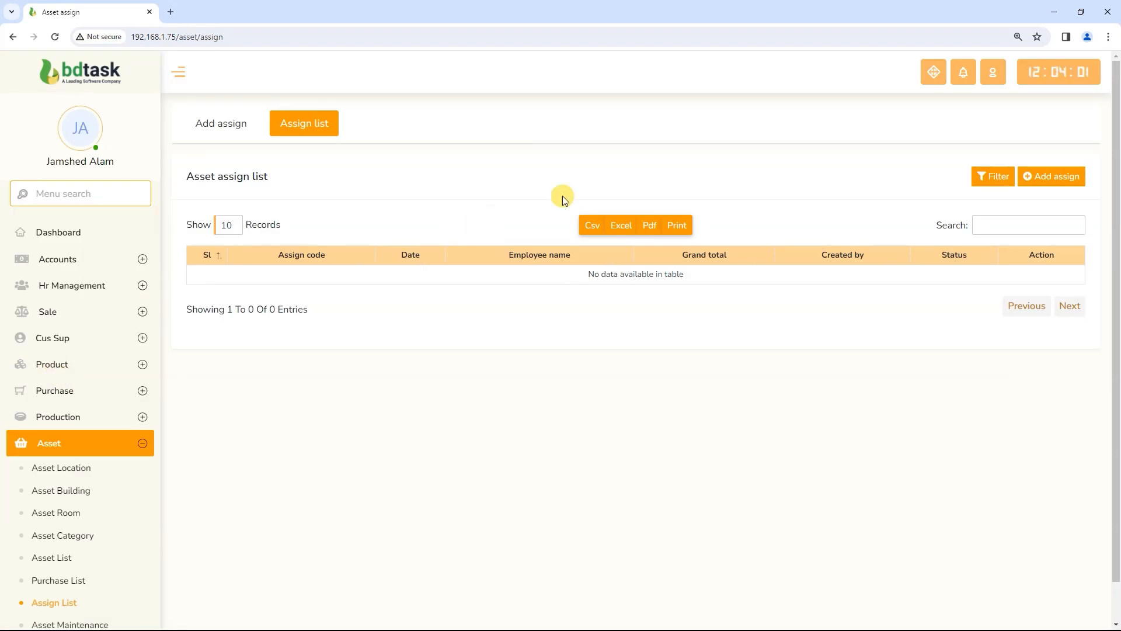
{"action": "left_click", "coordinate": [1040, 178]}
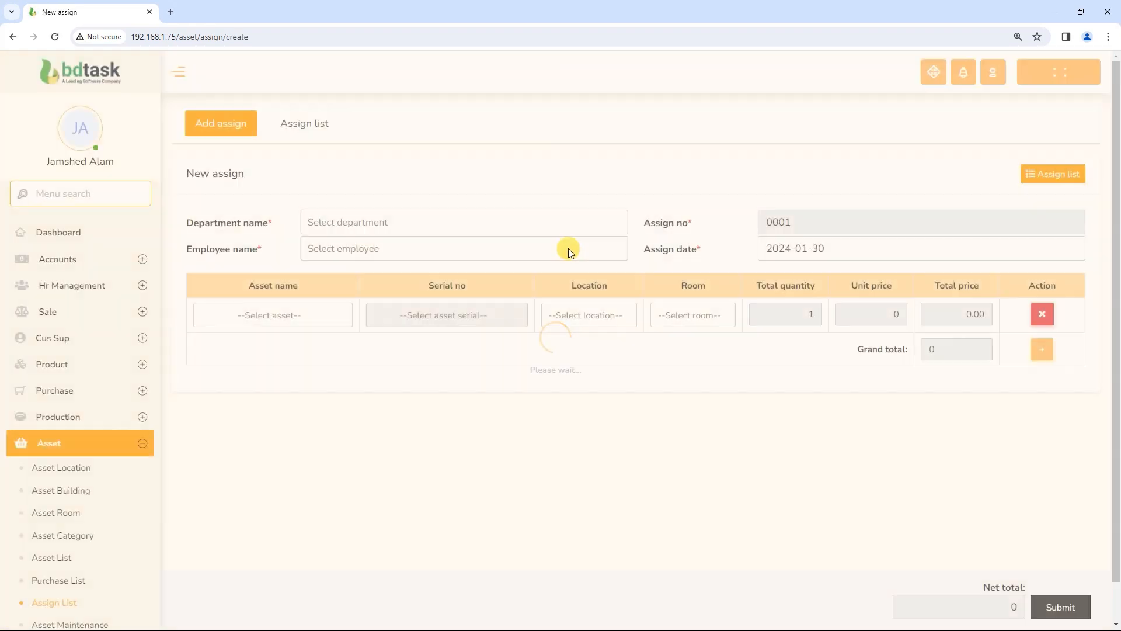
{"action": "left_click", "coordinate": [369, 219]}
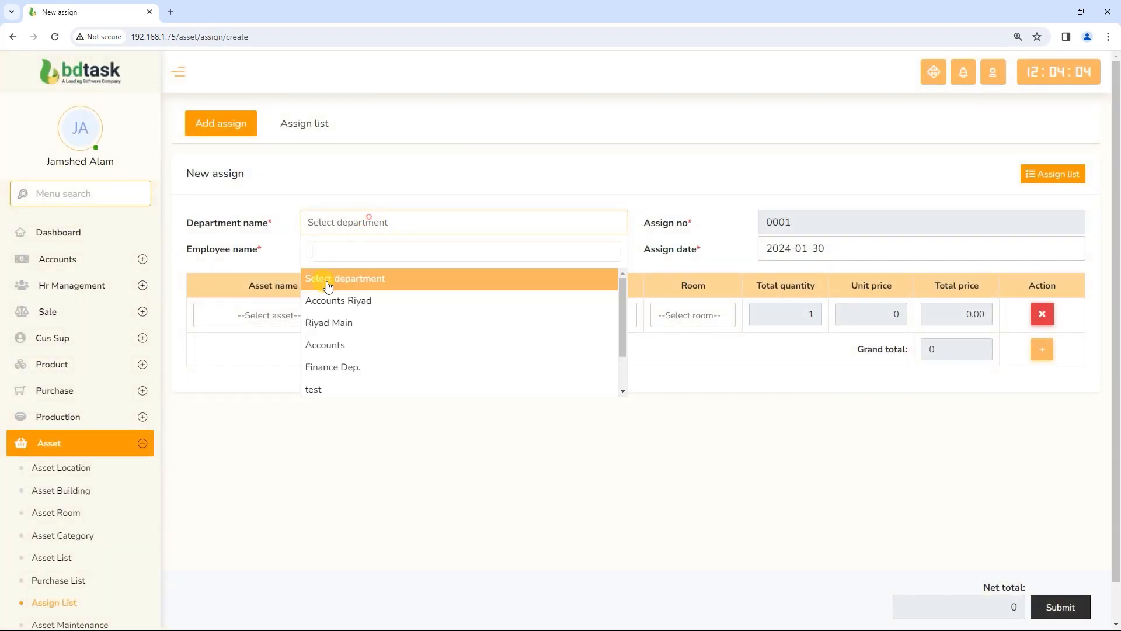
{"action": "left_click", "coordinate": [327, 322]}
{"action": "left_click", "coordinate": [344, 249]}
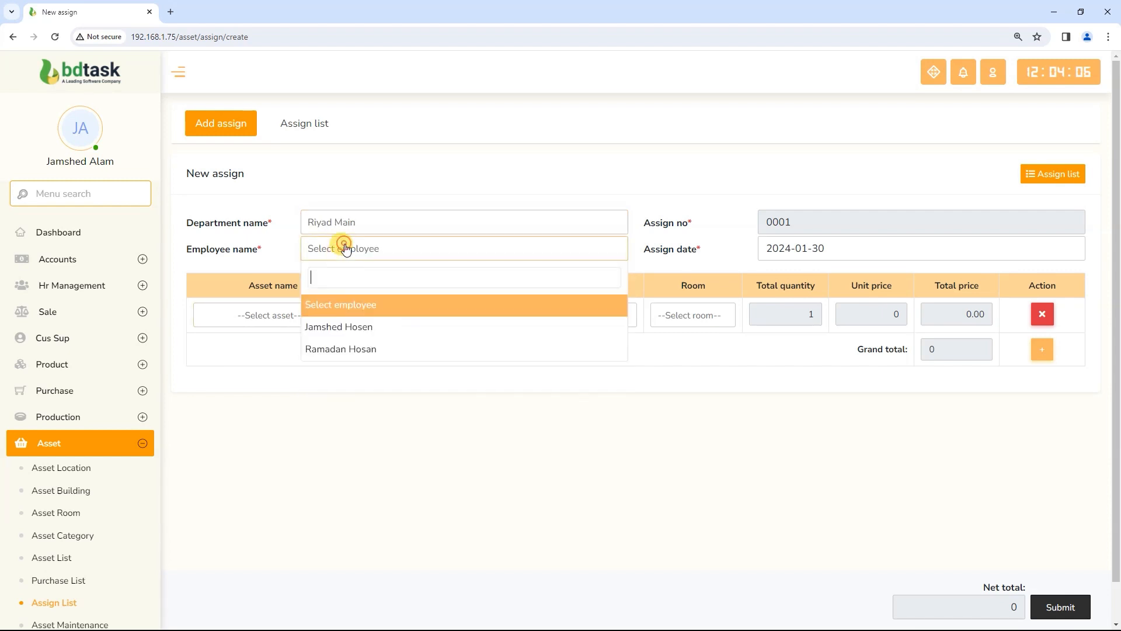
{"action": "left_click", "coordinate": [352, 335]}
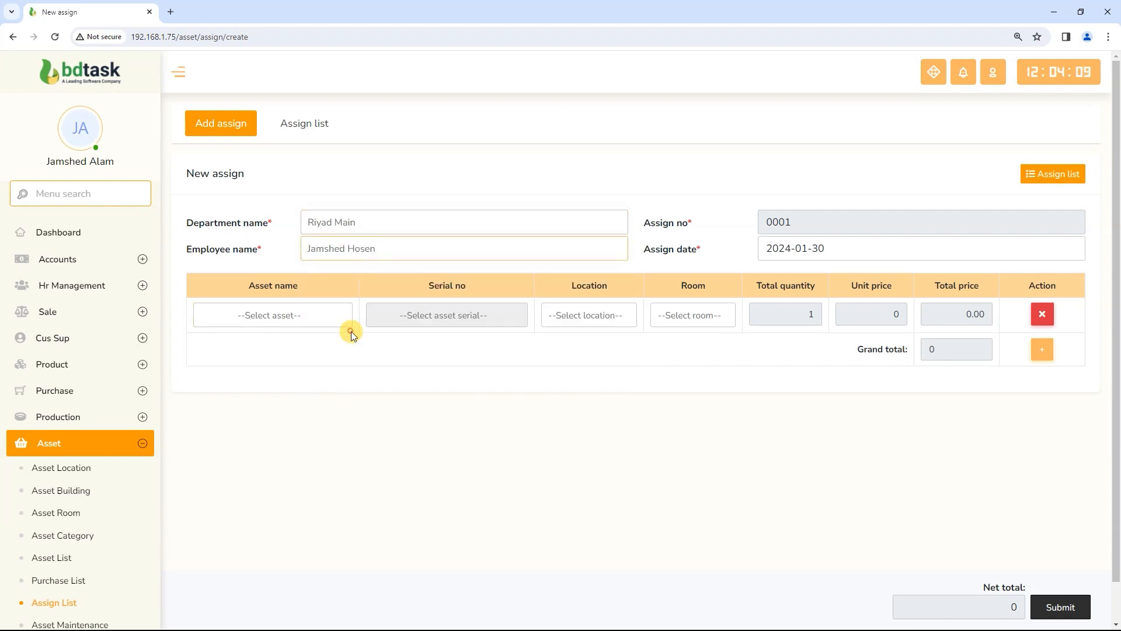
Assign Table with serial Worker Asset-0001-1-1, location Riyad and room Riyad Workers - Riyad Tower, and submit the assignment
{"action": "left_click", "coordinate": [311, 313]}
{"action": "left_click", "coordinate": [232, 401]}
{"action": "left_click", "coordinate": [485, 315]}
{"action": "left_click", "coordinate": [441, 397]}
{"action": "left_click", "coordinate": [571, 323]}
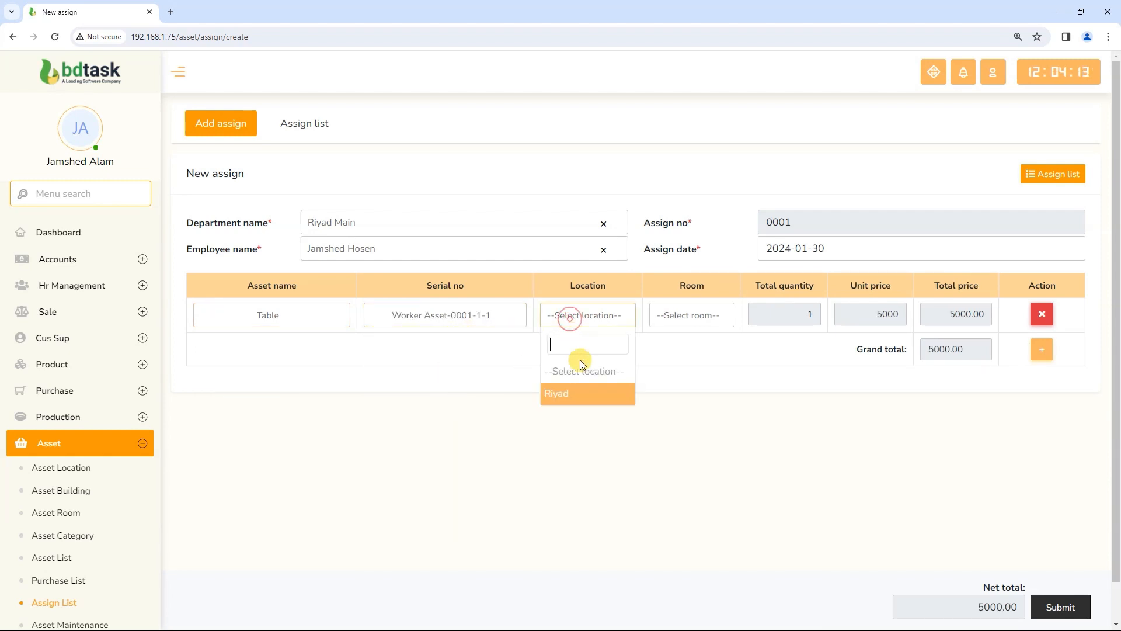
{"action": "left_click", "coordinate": [571, 392]}
{"action": "left_click", "coordinate": [687, 318]}
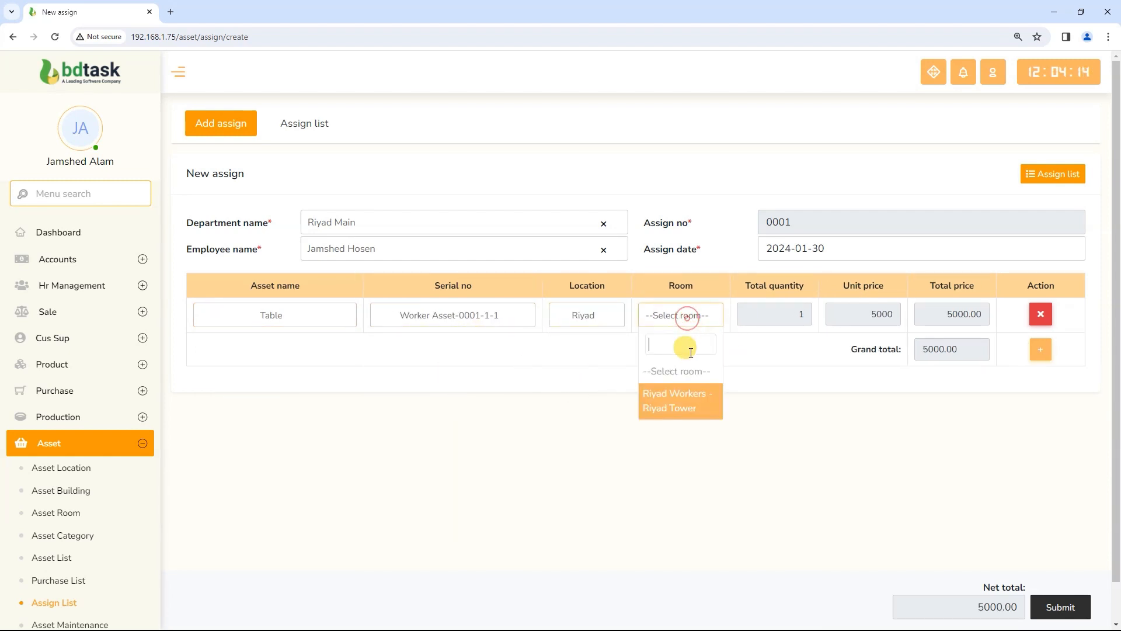
{"action": "left_click", "coordinate": [677, 402]}
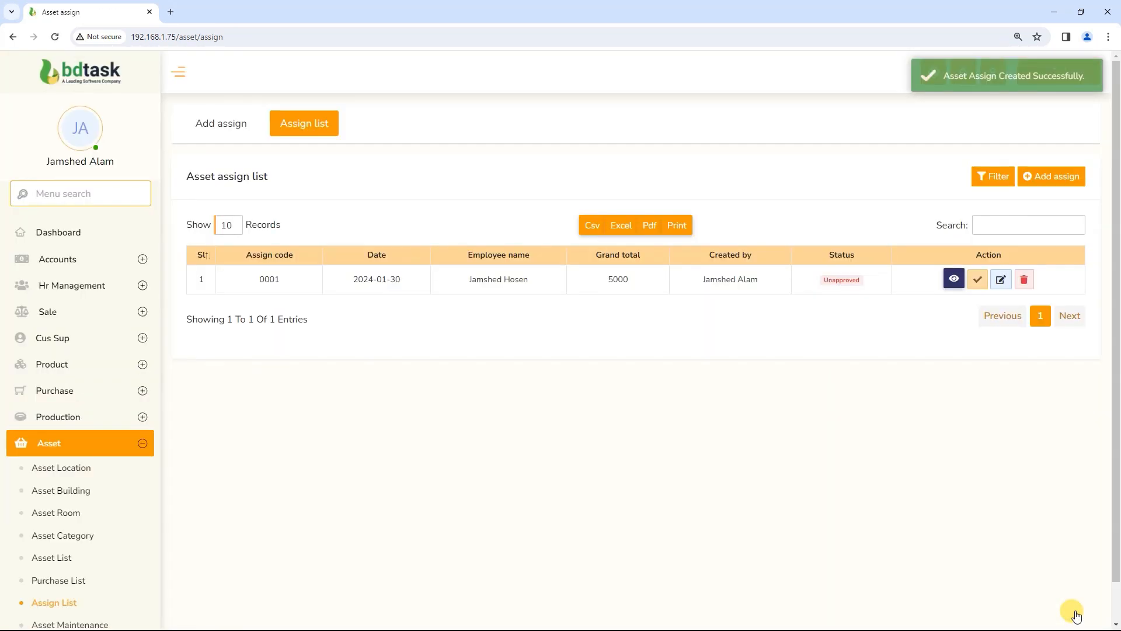
Approve the new asset assignment in the assign list
{"action": "left_click", "coordinate": [976, 279]}
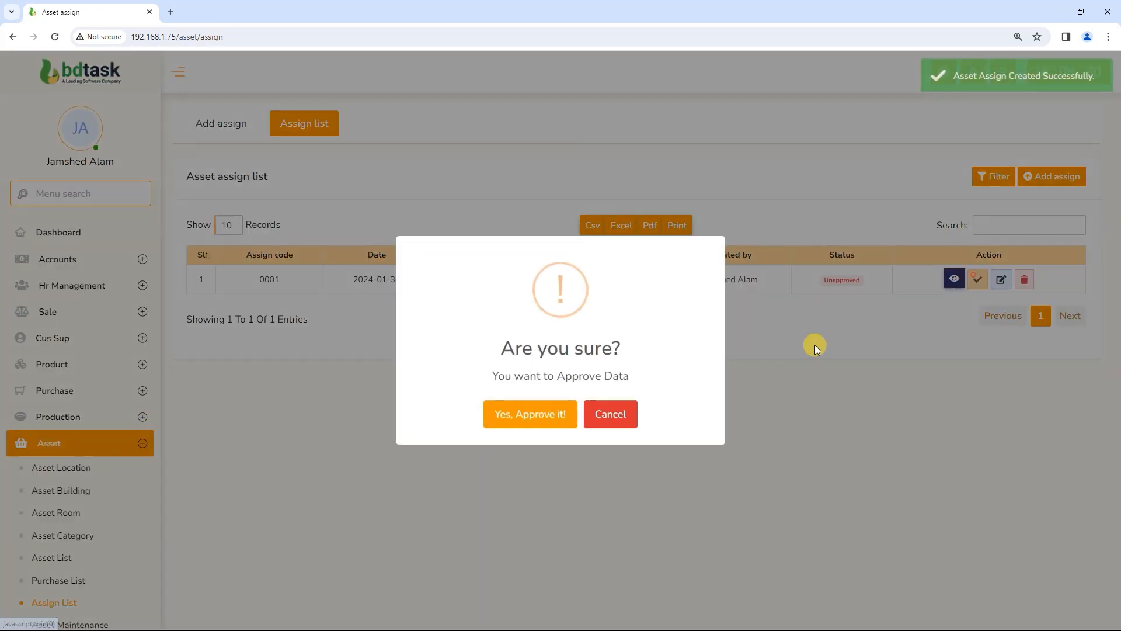
{"action": "left_click", "coordinate": [500, 419]}
{"action": "left_click", "coordinate": [545, 417]}
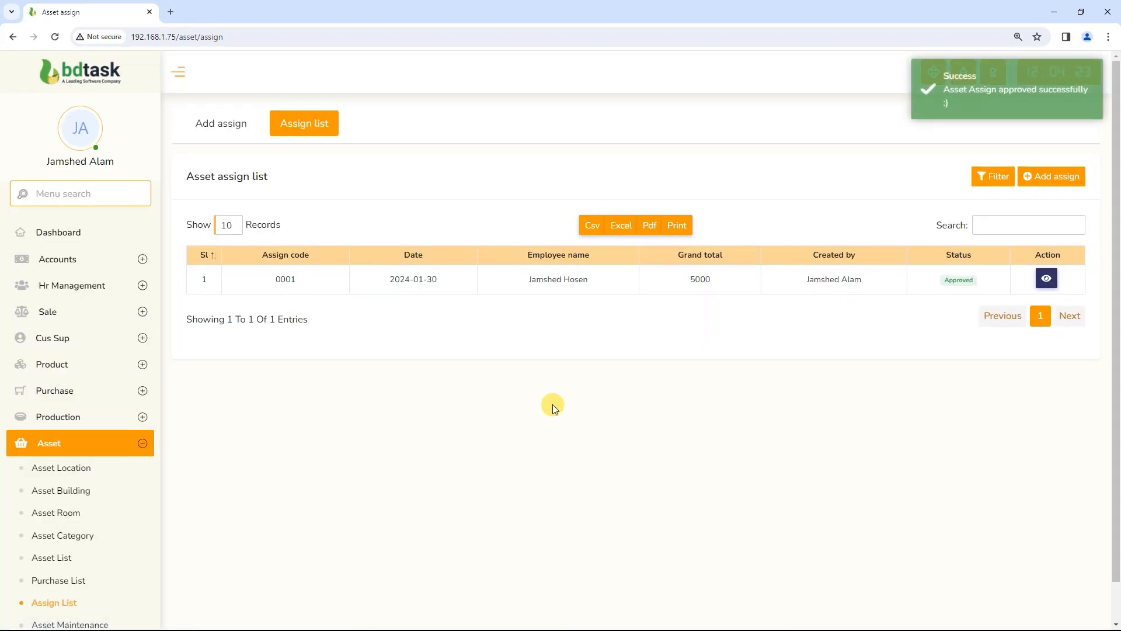
Check the employee assigned to Worker Asset-0001-1-1 in the purchase item list and return to the assign list
{"action": "left_click", "coordinate": [63, 557]}
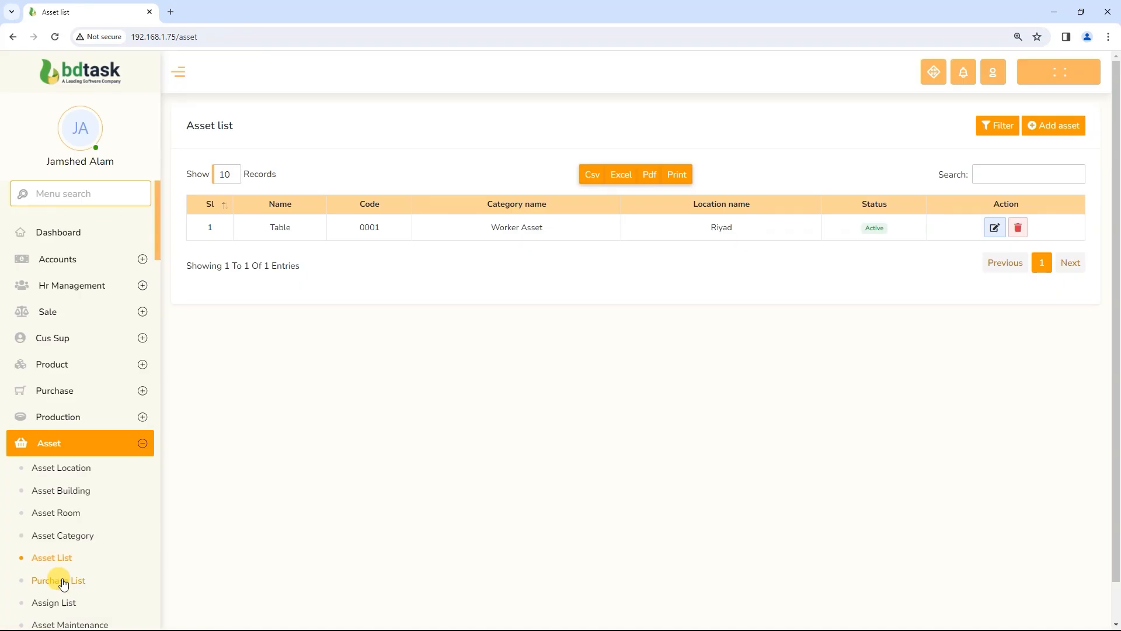
{"action": "left_click", "coordinate": [63, 580]}
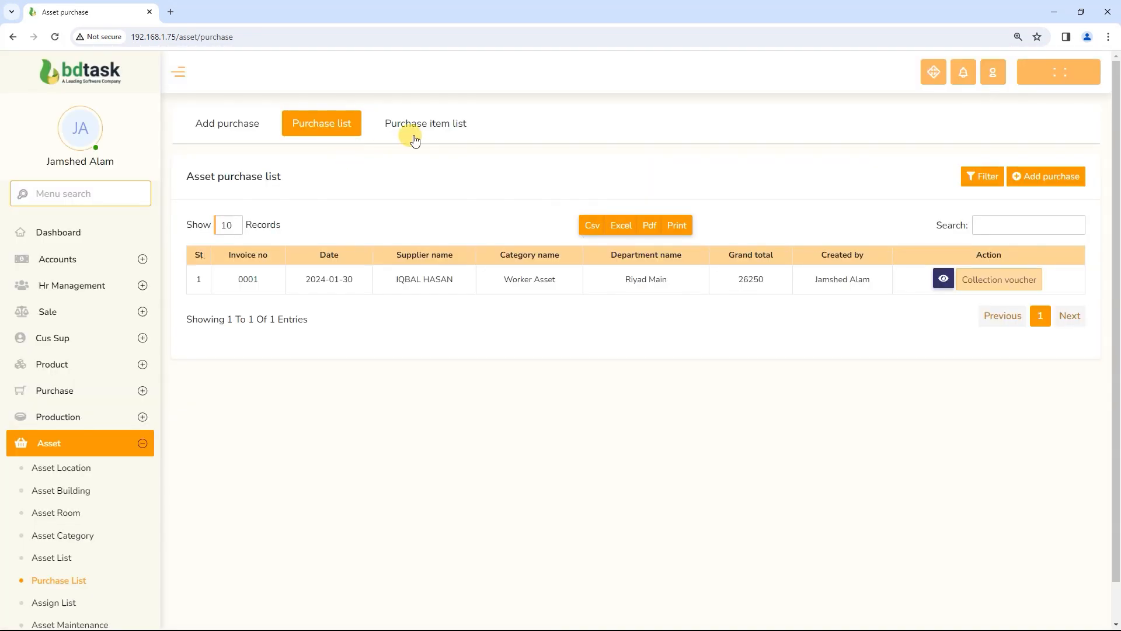
{"action": "left_click", "coordinate": [426, 127]}
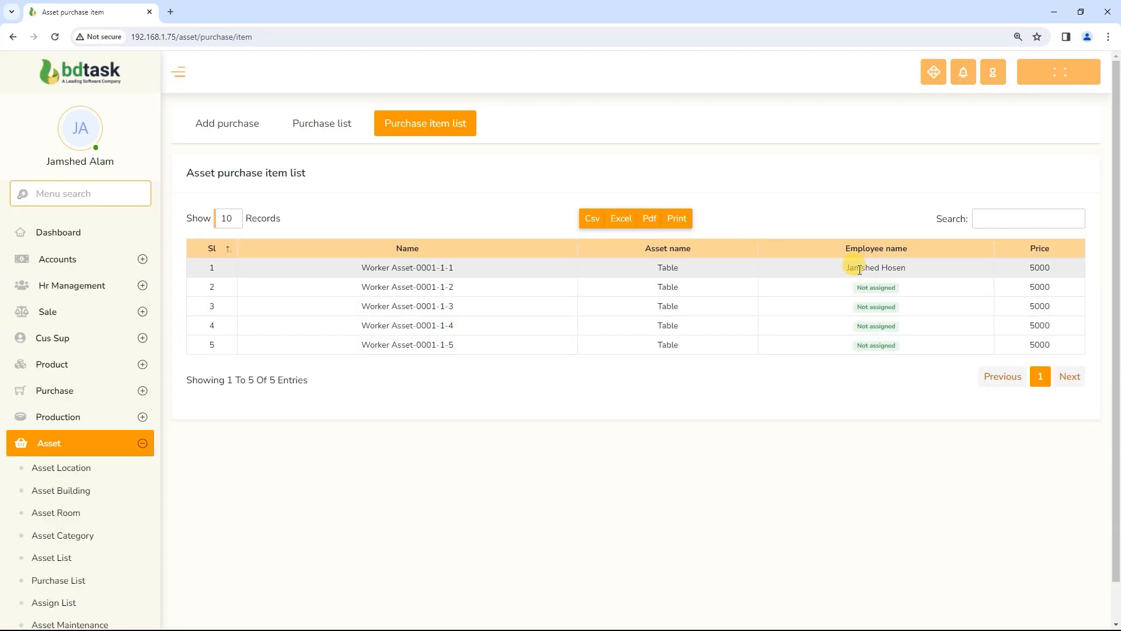
{"action": "left_click_drag", "start_coordinate": [839, 269], "coordinate": [921, 269]}
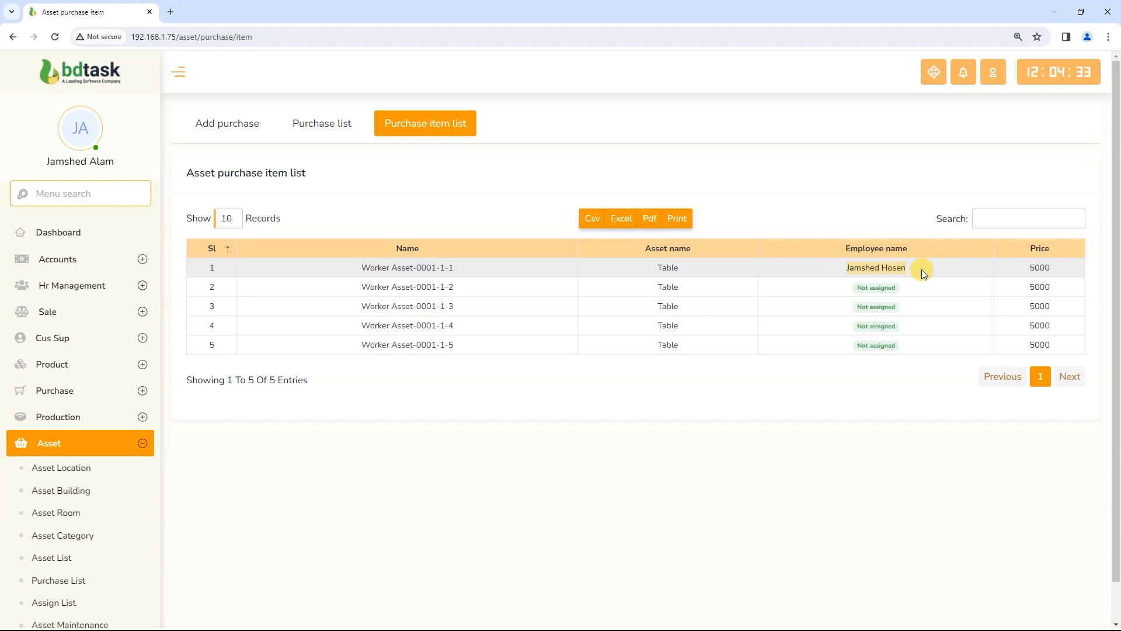
{"action": "scroll", "coordinate": [143, 464], "scroll_direction": "down", "scroll_amount": 3}
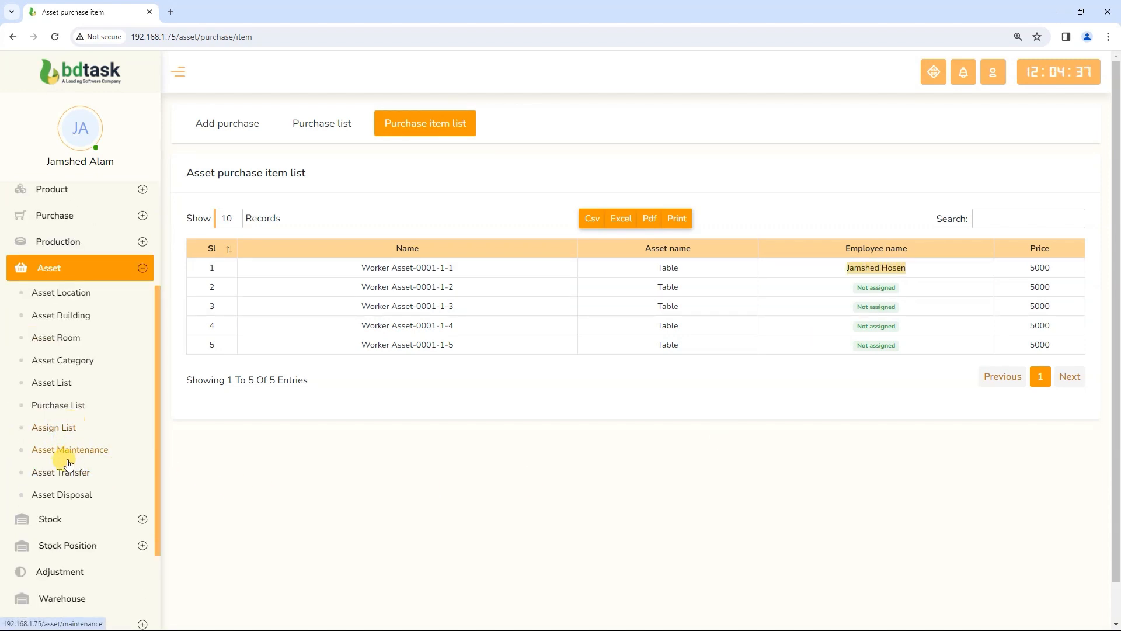
{"action": "left_click", "coordinate": [67, 428]}
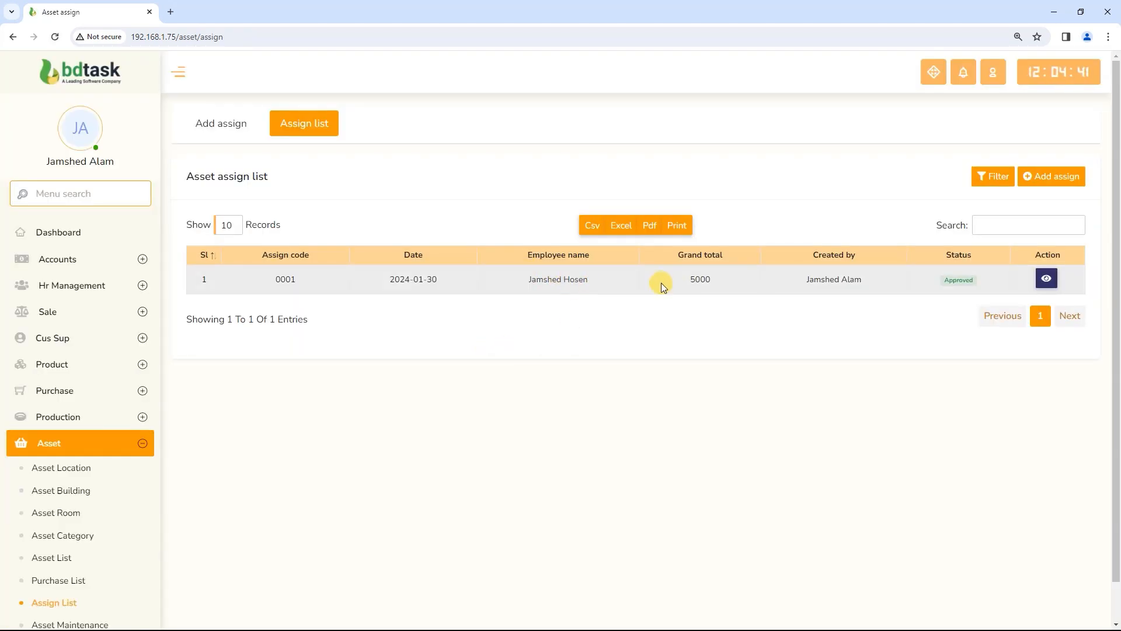
Start a new asset transfer and select the employee currently assigned the Table Worker Asset-0001-1-1
{"action": "scroll", "coordinate": [110, 400], "scroll_direction": "down", "scroll_amount": 2}
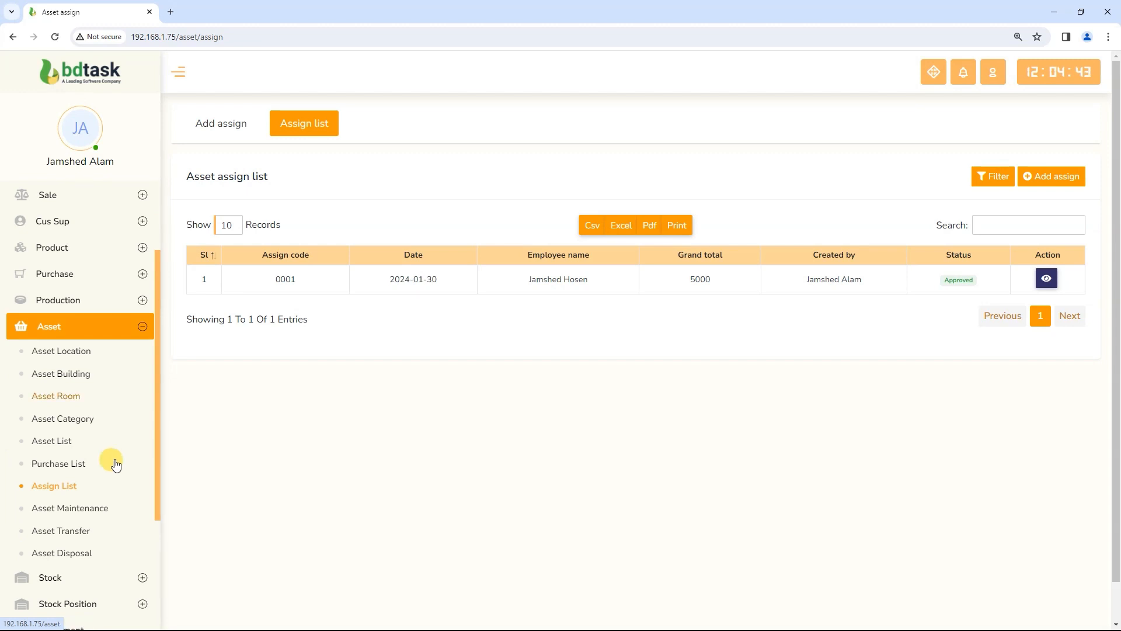
{"action": "left_click", "coordinate": [91, 528]}
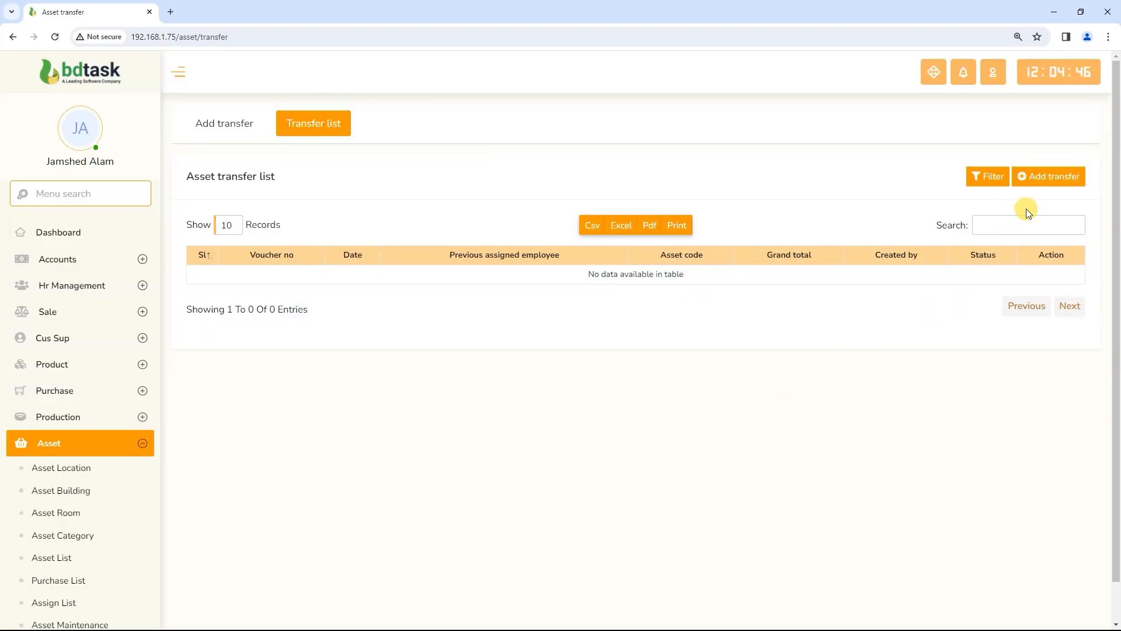
{"action": "left_click", "coordinate": [1046, 178]}
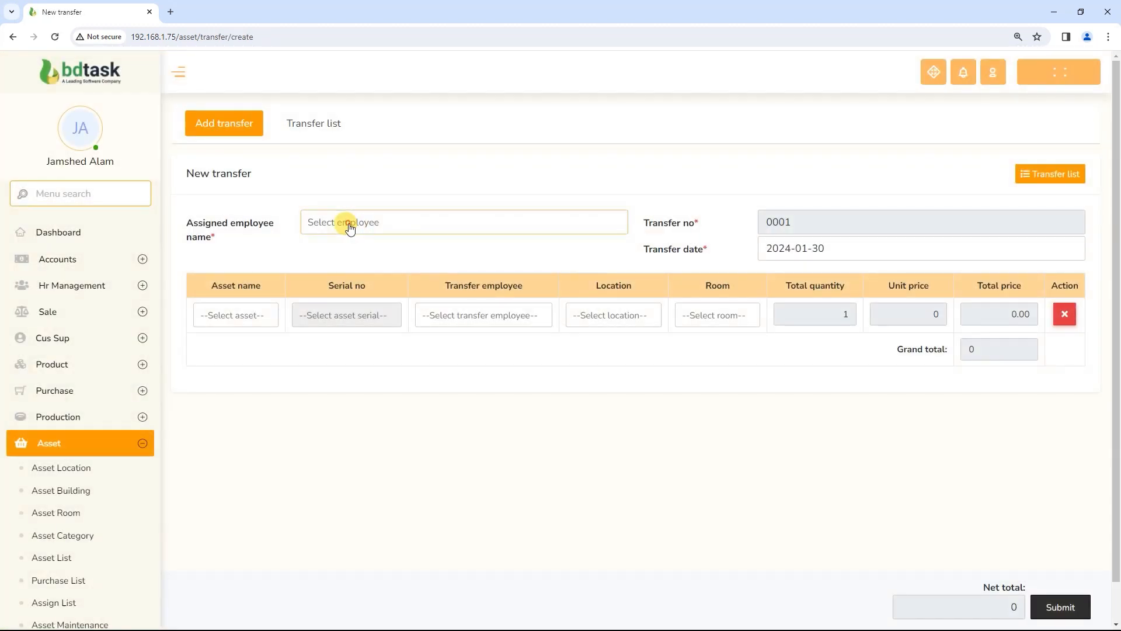
{"action": "left_click", "coordinate": [350, 228]}
{"action": "left_click", "coordinate": [340, 300]}
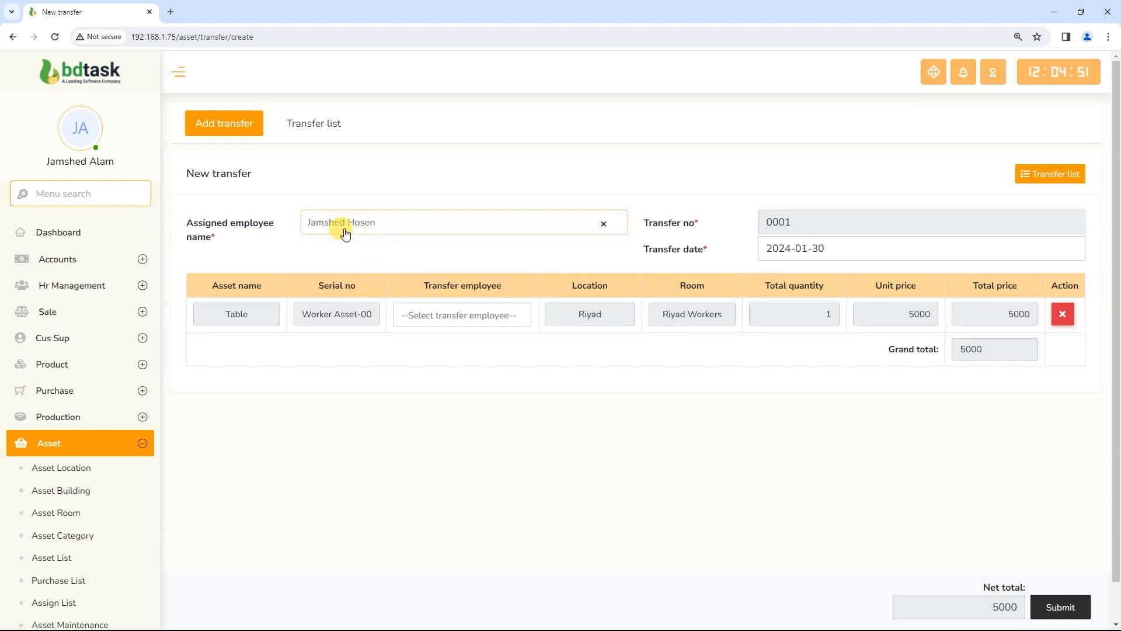
Choose the other employee as recipient of Worker Asset-0001-1-1, and submit and approve the asset transfer
{"action": "left_click", "coordinate": [473, 308]}
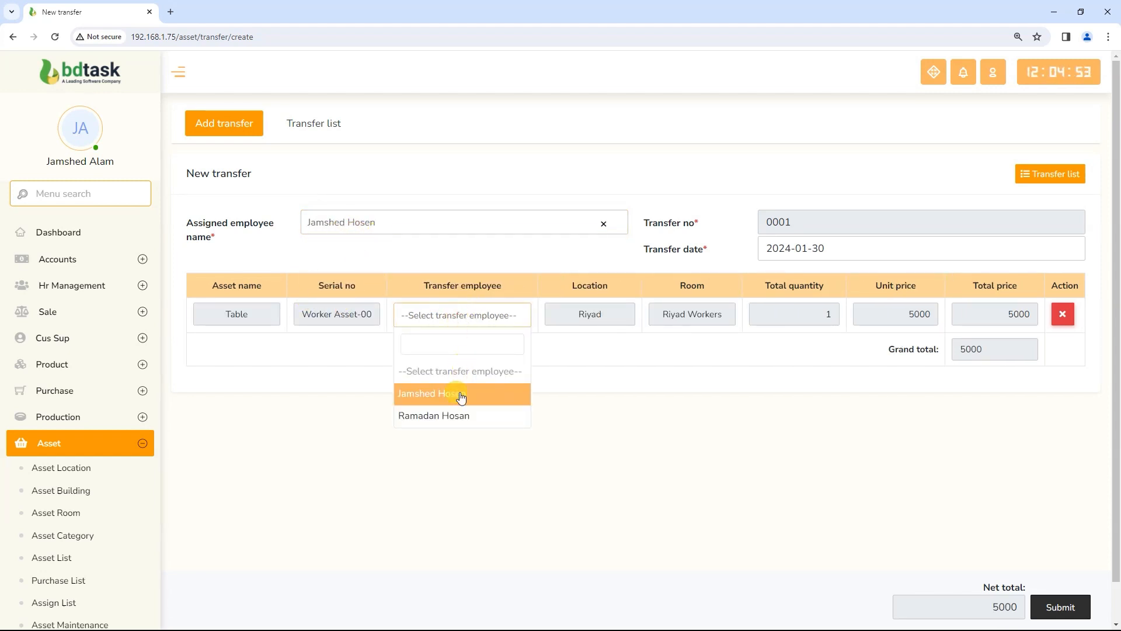
{"action": "left_click", "coordinate": [456, 420]}
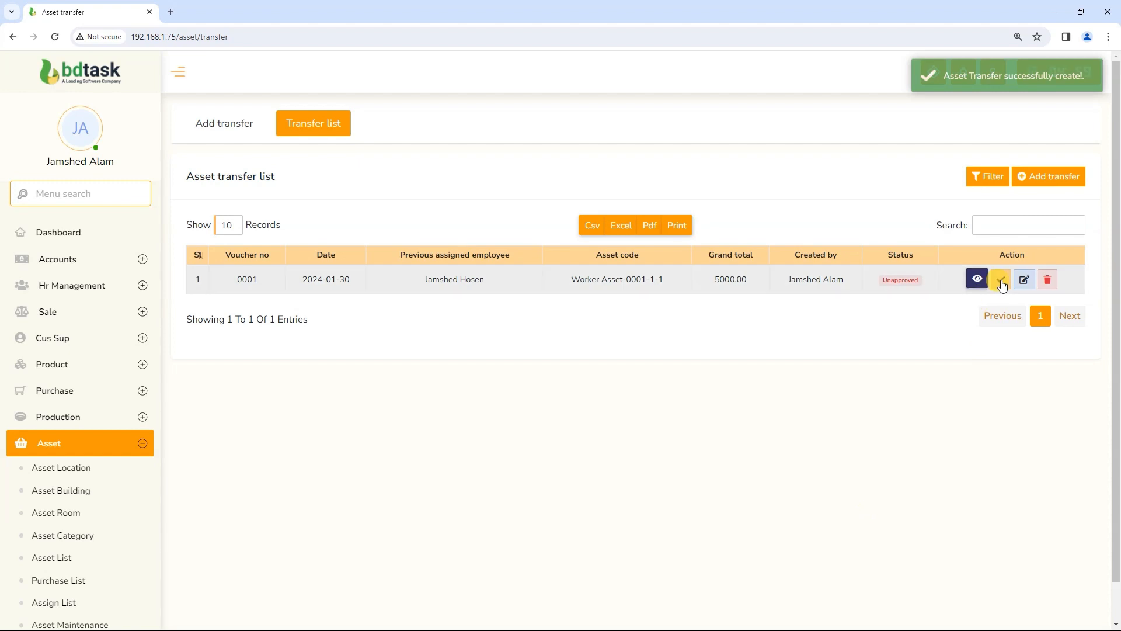
{"action": "left_click", "coordinate": [1000, 279]}
{"action": "left_click", "coordinate": [516, 414]}
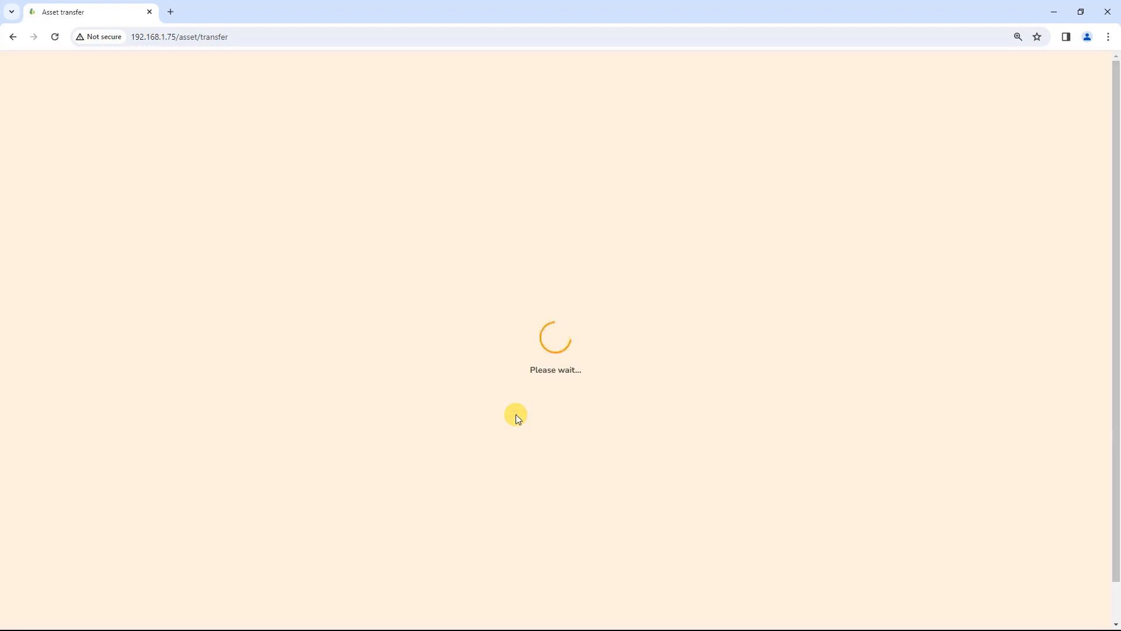
Check which employee holds Worker Asset-0001-1-1 in the asset purchase item list
{"action": "scroll", "coordinate": [105, 520], "scroll_direction": "down", "scroll_amount": 1}
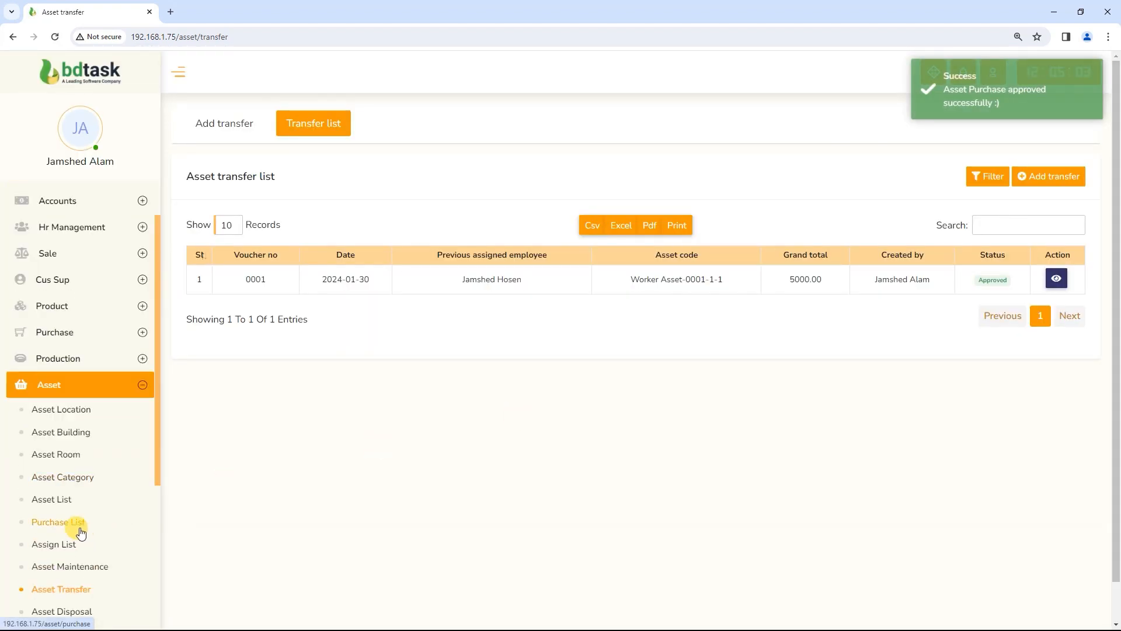
{"action": "left_click", "coordinate": [79, 525]}
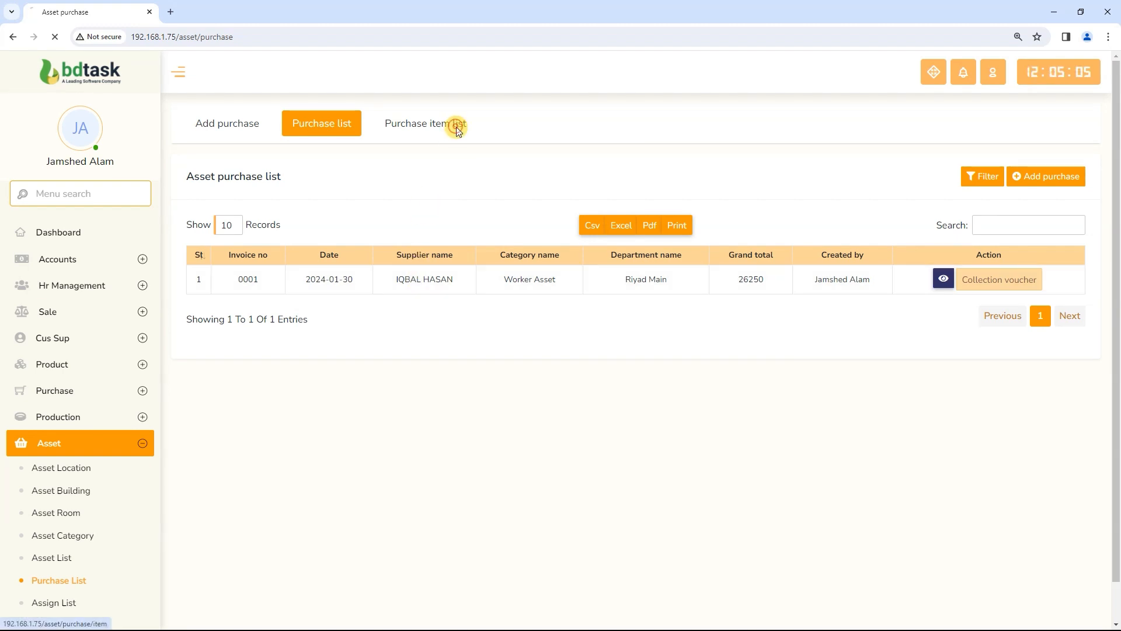
{"action": "left_click", "coordinate": [457, 128]}
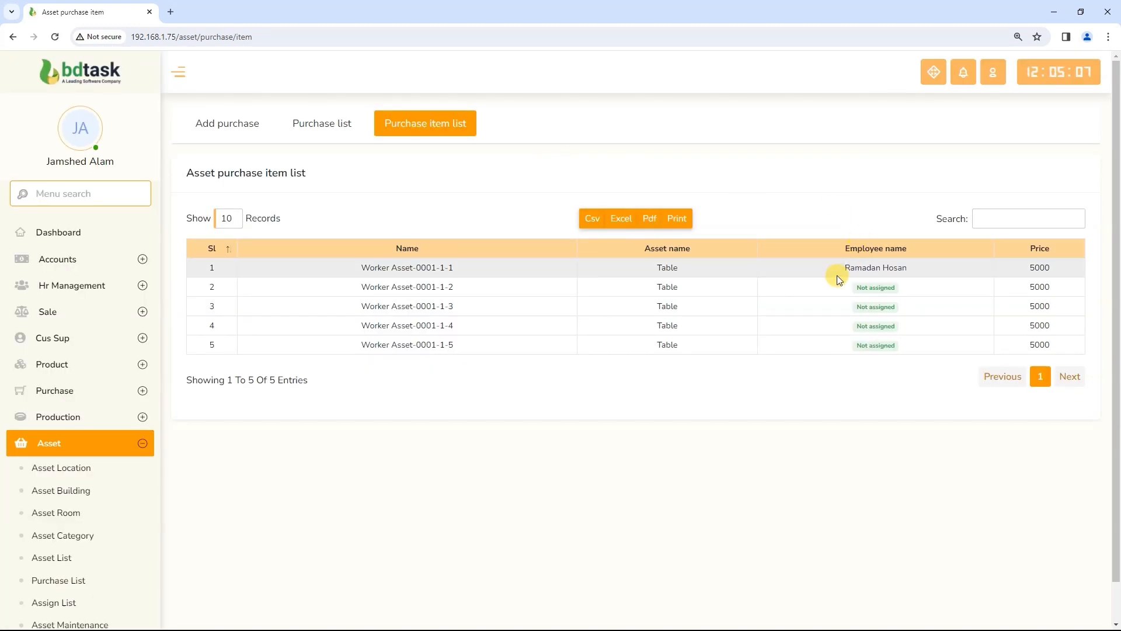
{"action": "left_click_drag", "start_coordinate": [842, 268], "coordinate": [917, 270]}
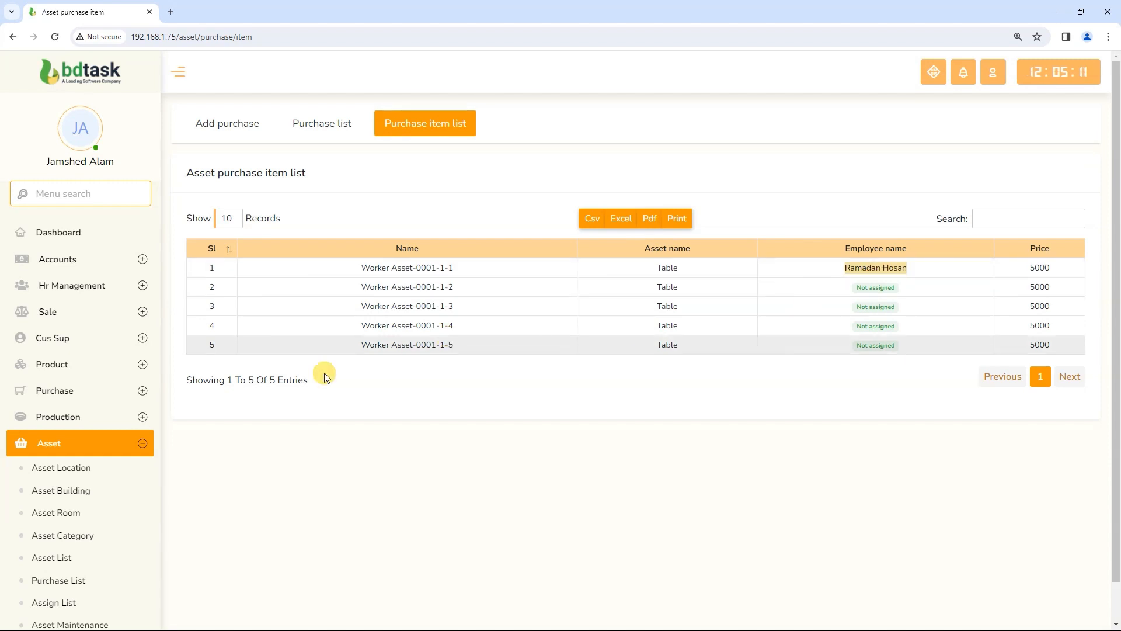
Start a new asset maintenance record and select the employee who received the transferred table
{"action": "scroll", "coordinate": [100, 403], "scroll_direction": "down", "scroll_amount": 4}
{"action": "left_click", "coordinate": [99, 392]}
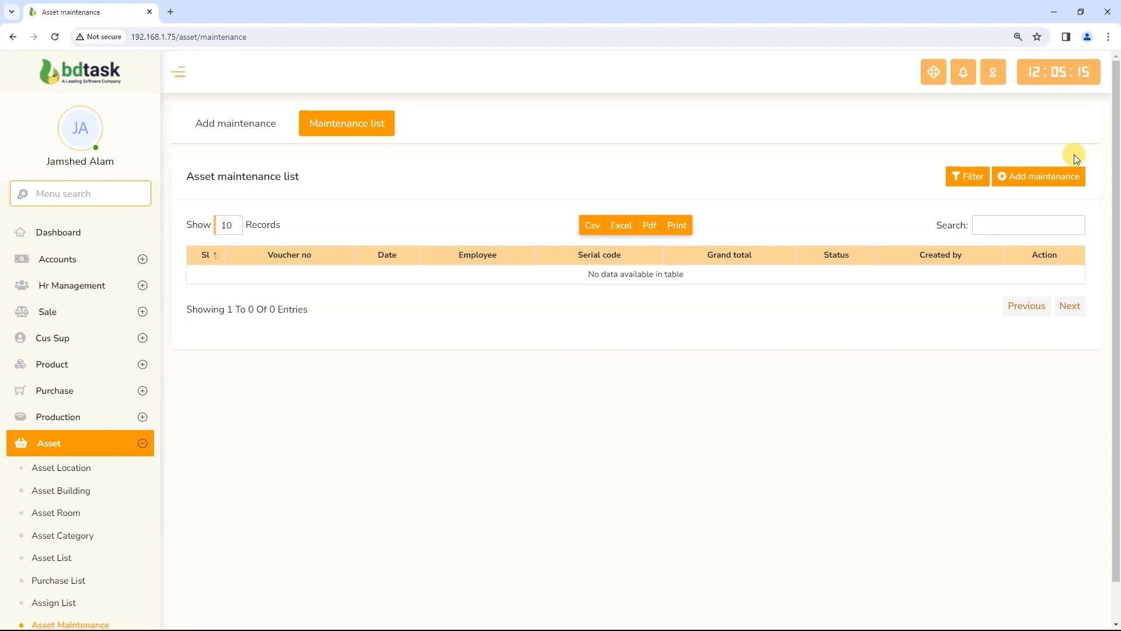
{"action": "left_click", "coordinate": [1055, 176]}
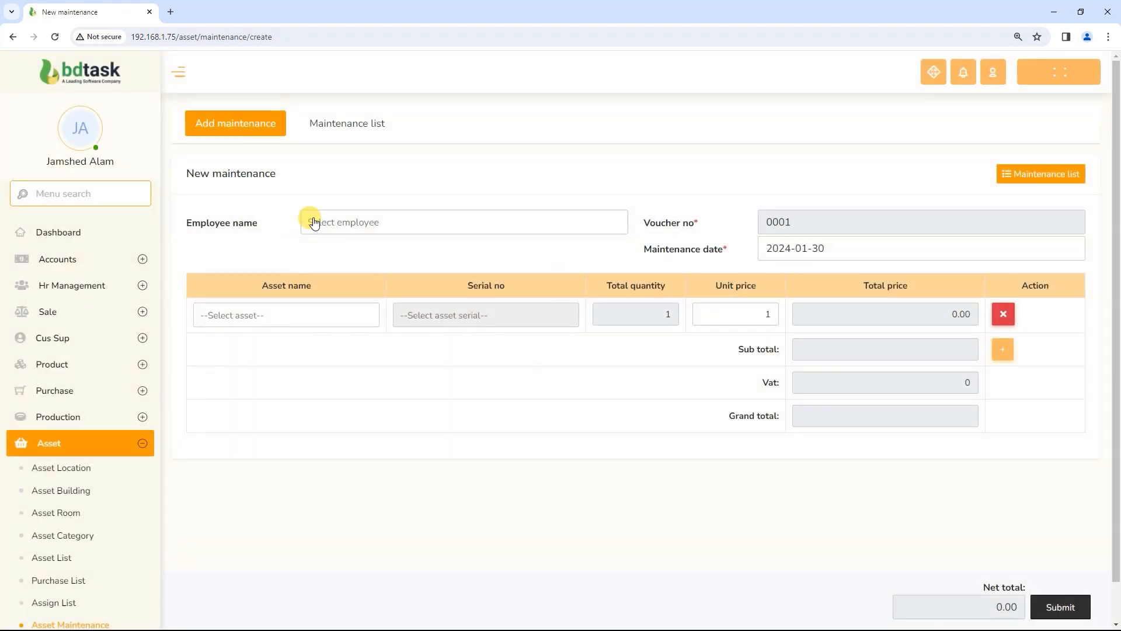
{"action": "left_click", "coordinate": [315, 221]}
{"action": "left_click", "coordinate": [358, 321]}
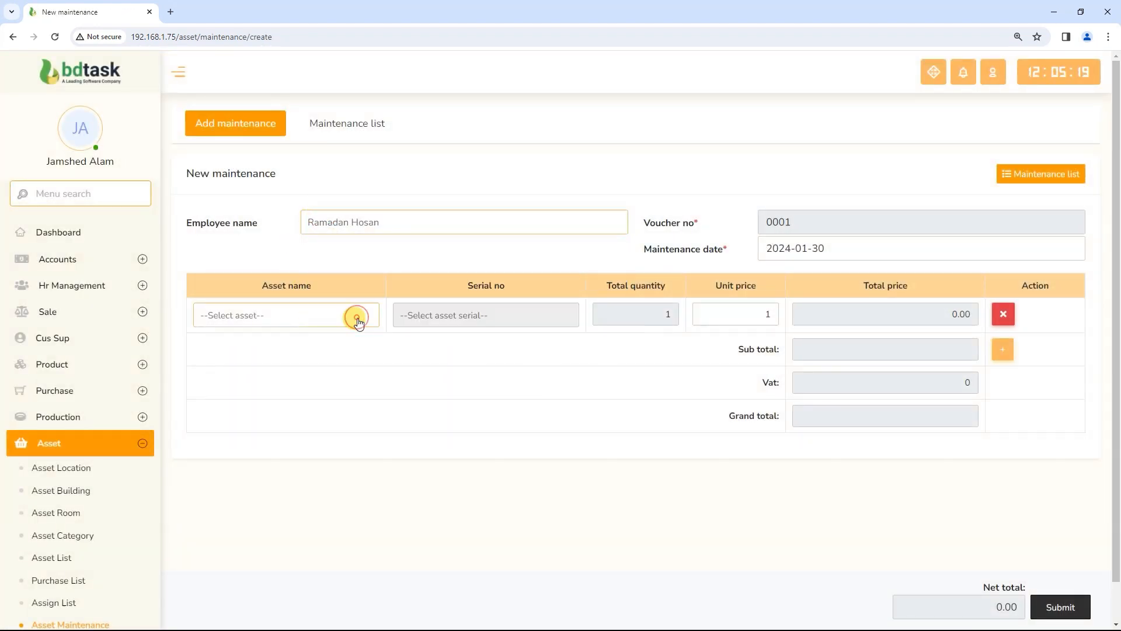
Add Table with serial Worker Asset-0001-1-1 at a unit price of 100 and submit the maintenance record
{"action": "left_click", "coordinate": [329, 321]}
{"action": "left_click", "coordinate": [277, 395]}
{"action": "left_click", "coordinate": [513, 315]}
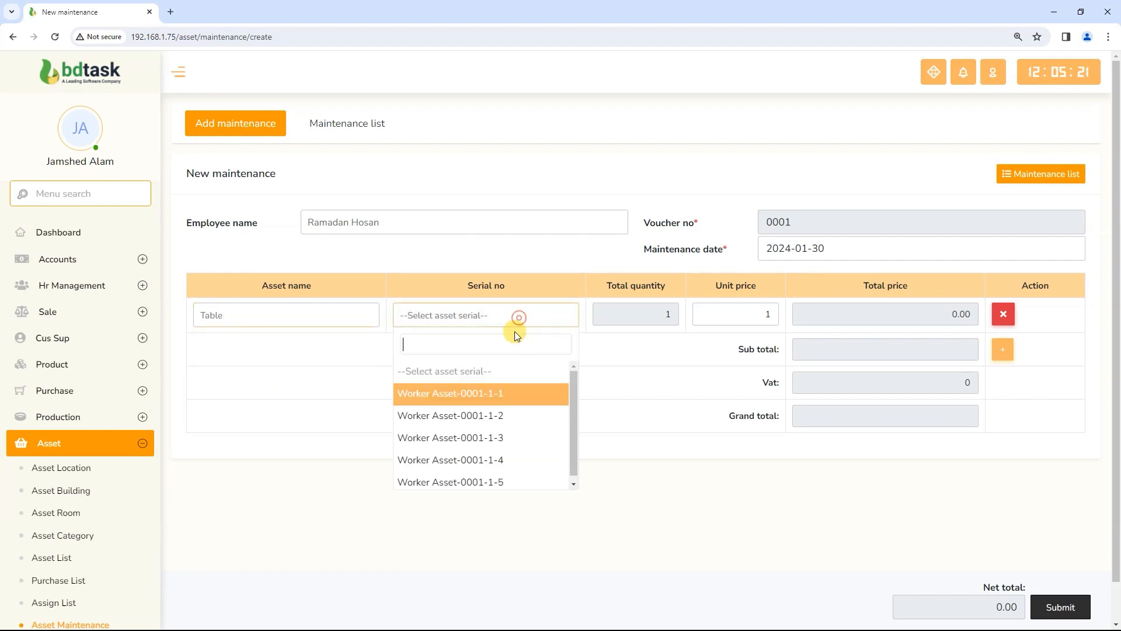
{"action": "left_click", "coordinate": [481, 392]}
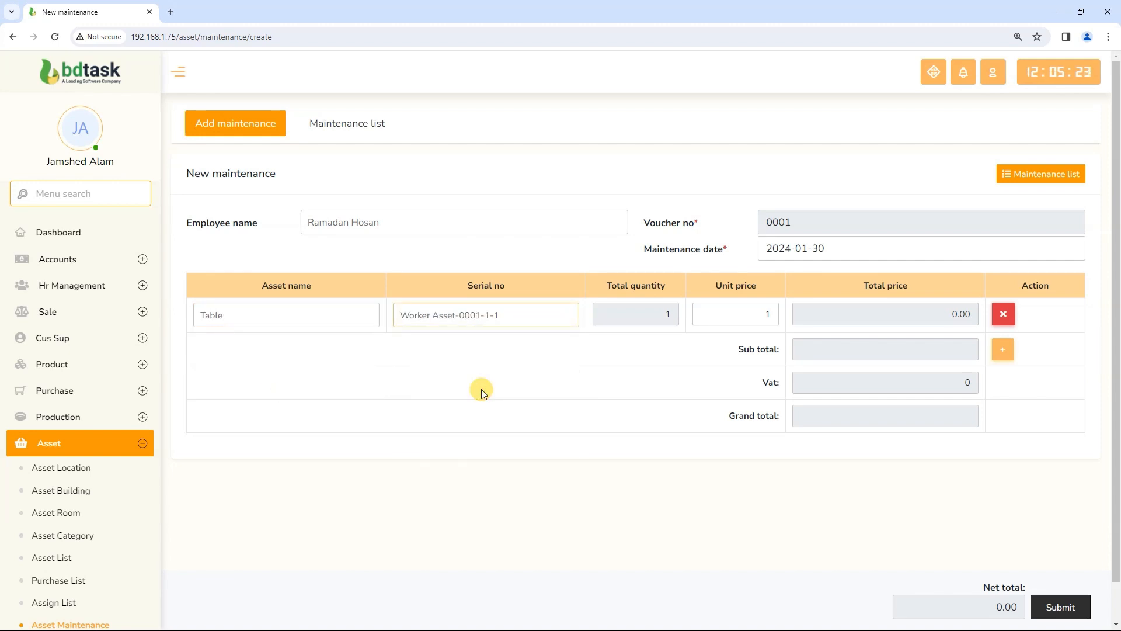
{"action": "left_click", "coordinate": [755, 310]}
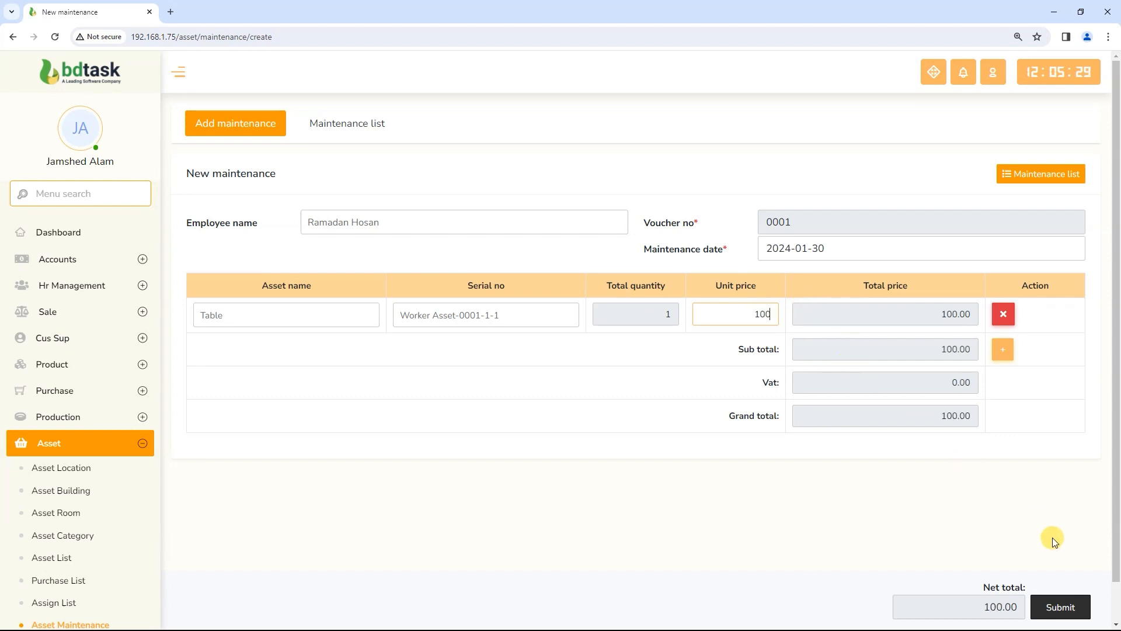
{"action": "left_click", "coordinate": [1059, 608]}
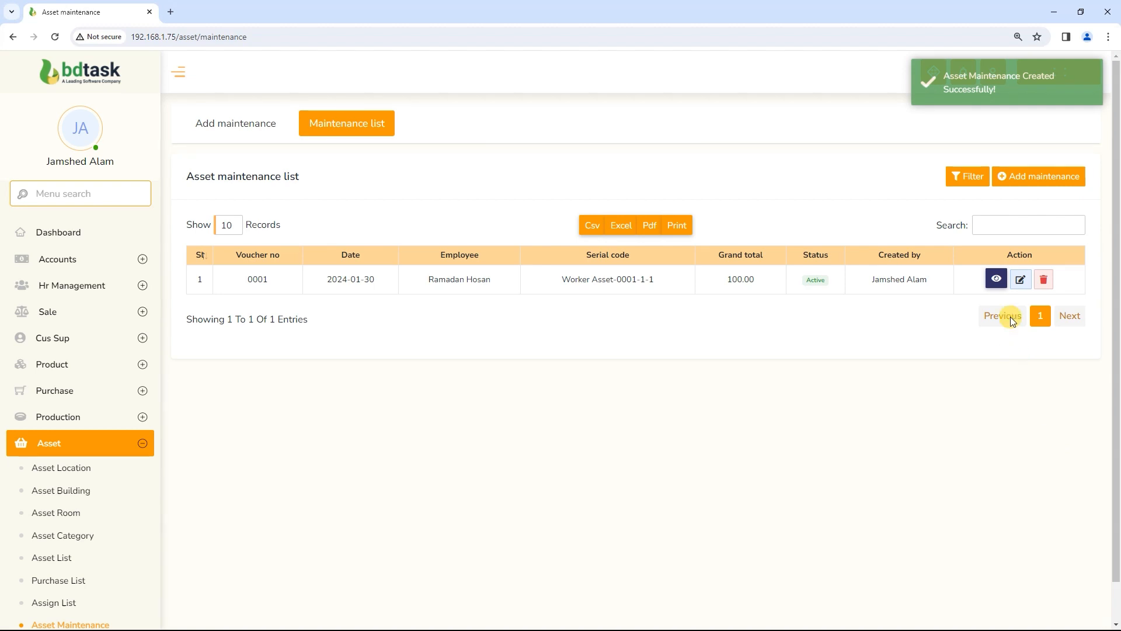
Start a new asset disposal and add Table with serial Worker Asset-0001-1-1
{"action": "scroll", "coordinate": [52, 493], "scroll_direction": "down", "scroll_amount": 3}
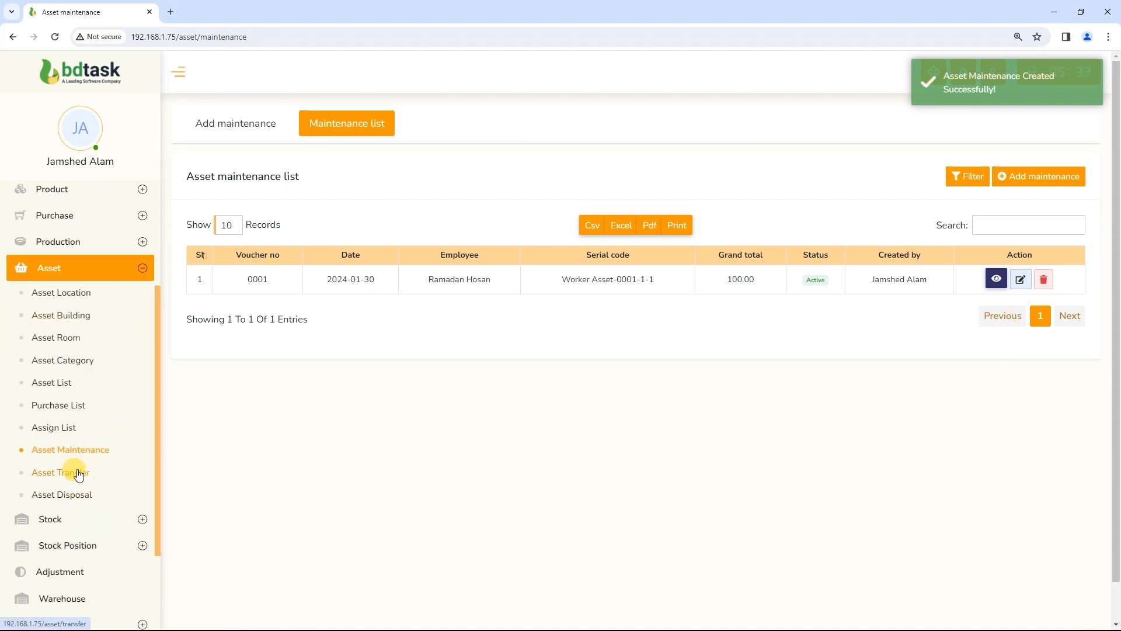
{"action": "left_click", "coordinate": [67, 497]}
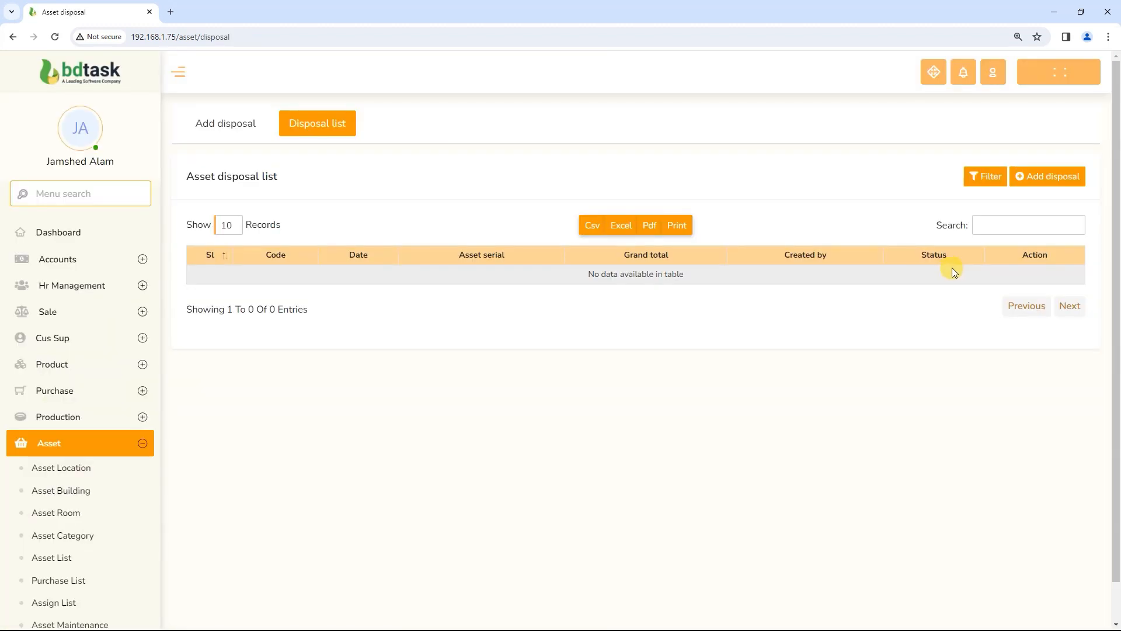
{"action": "left_click", "coordinate": [1037, 182]}
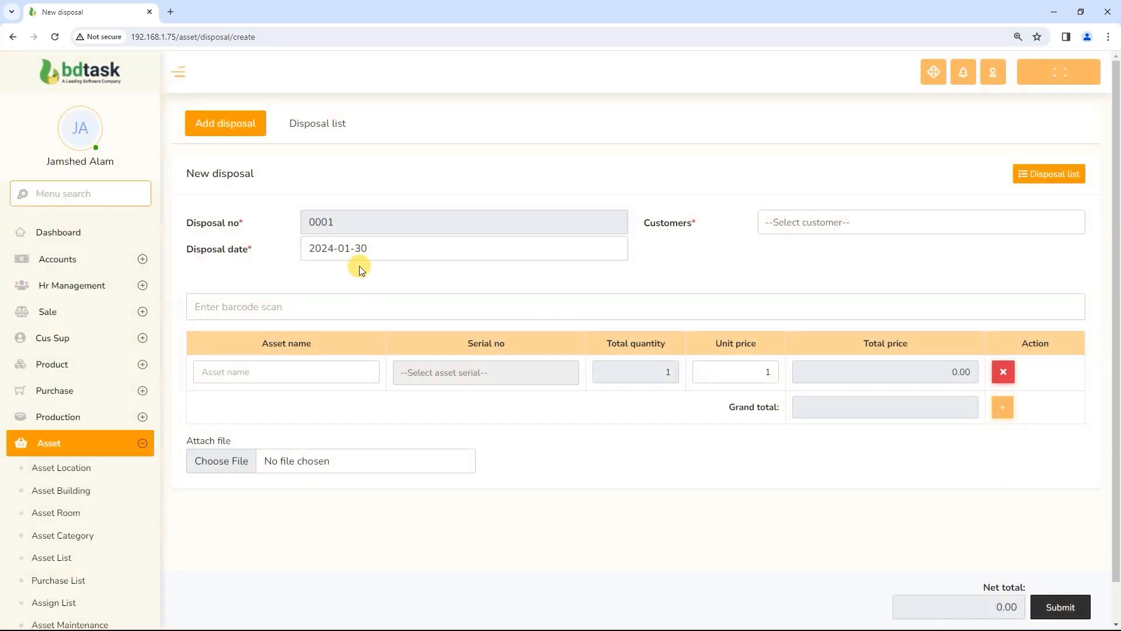
{"action": "type", "text": "tab"}
{"action": "left_click", "coordinate": [264, 393]}
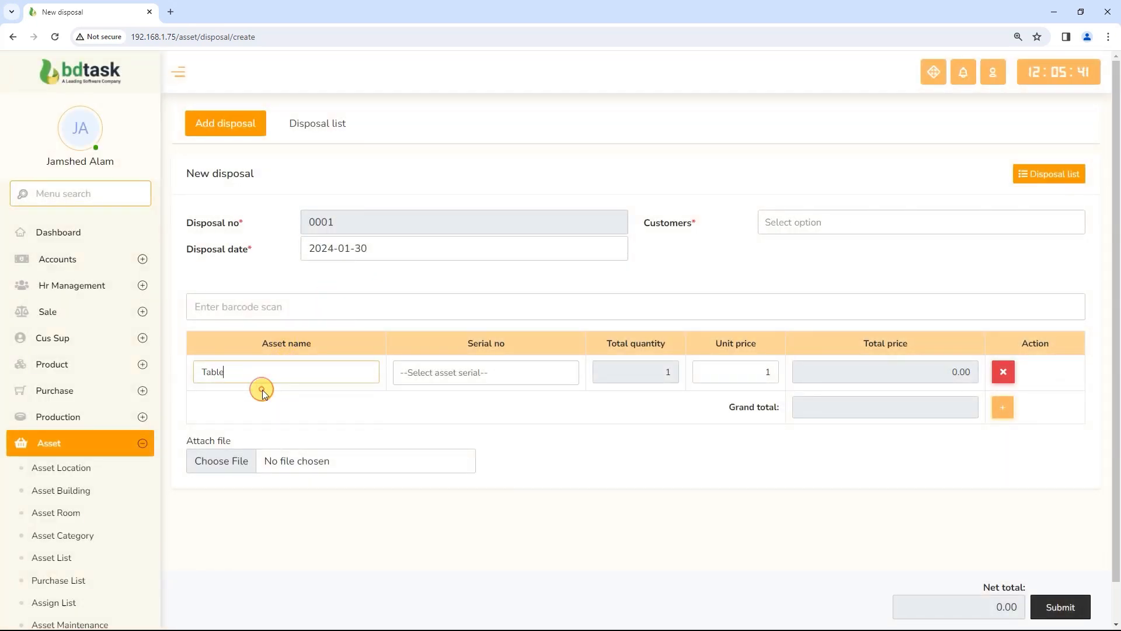
{"action": "left_click", "coordinate": [405, 379]}
{"action": "left_click", "coordinate": [466, 450]}
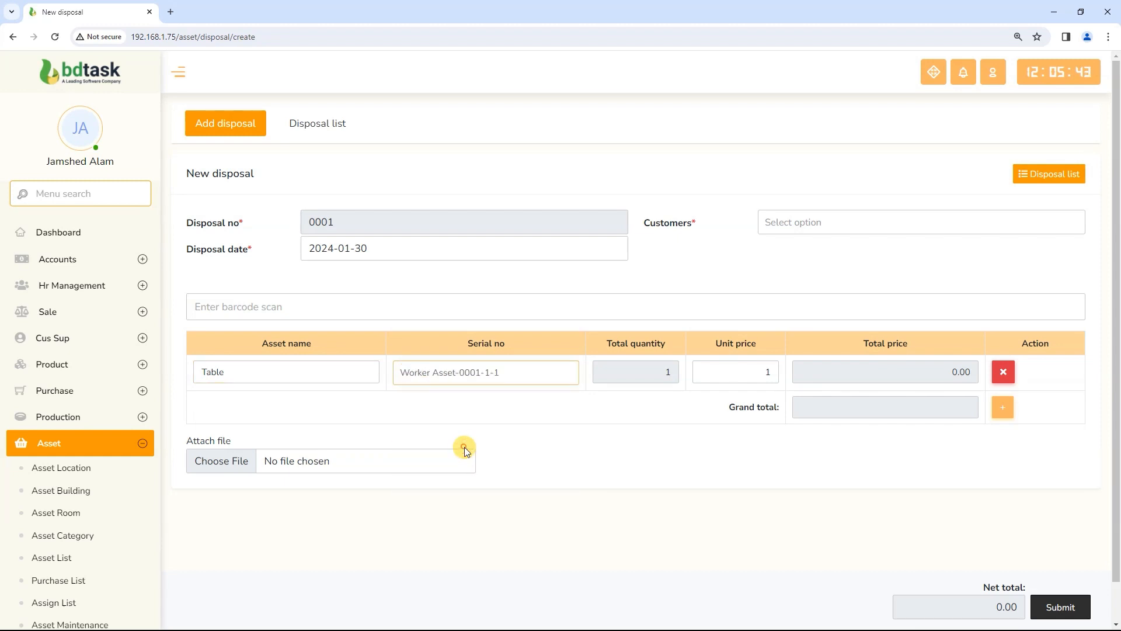
Set the disposed table's unit price to 6000, select the customer, and submit and approve the disposal
{"action": "left_click", "coordinate": [750, 374]}
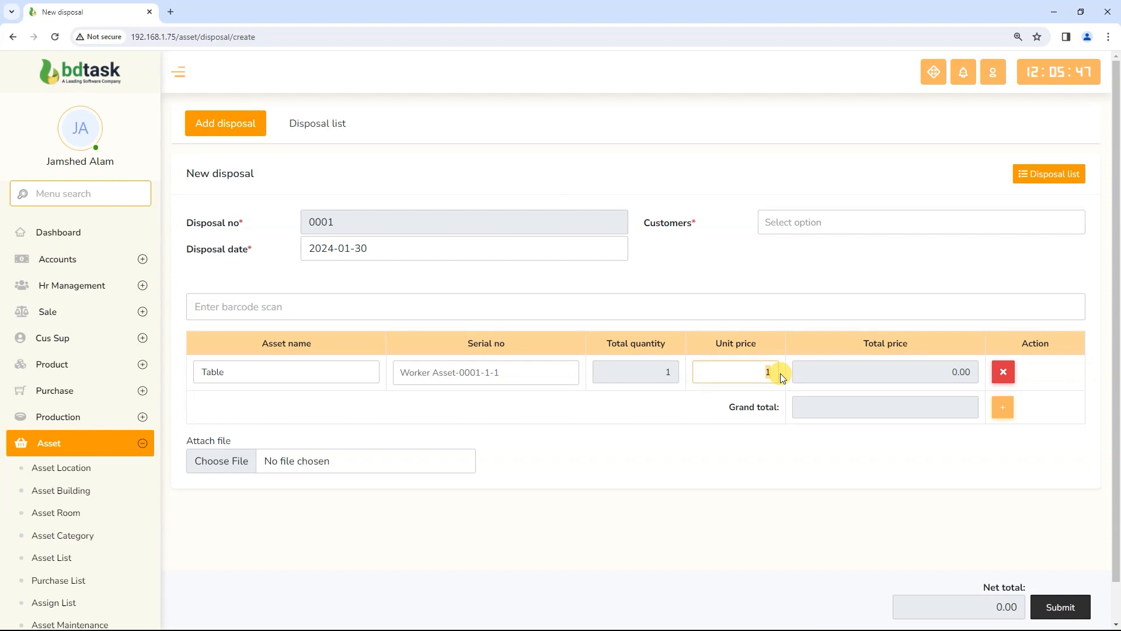
{"action": "type", "text": "6000"}
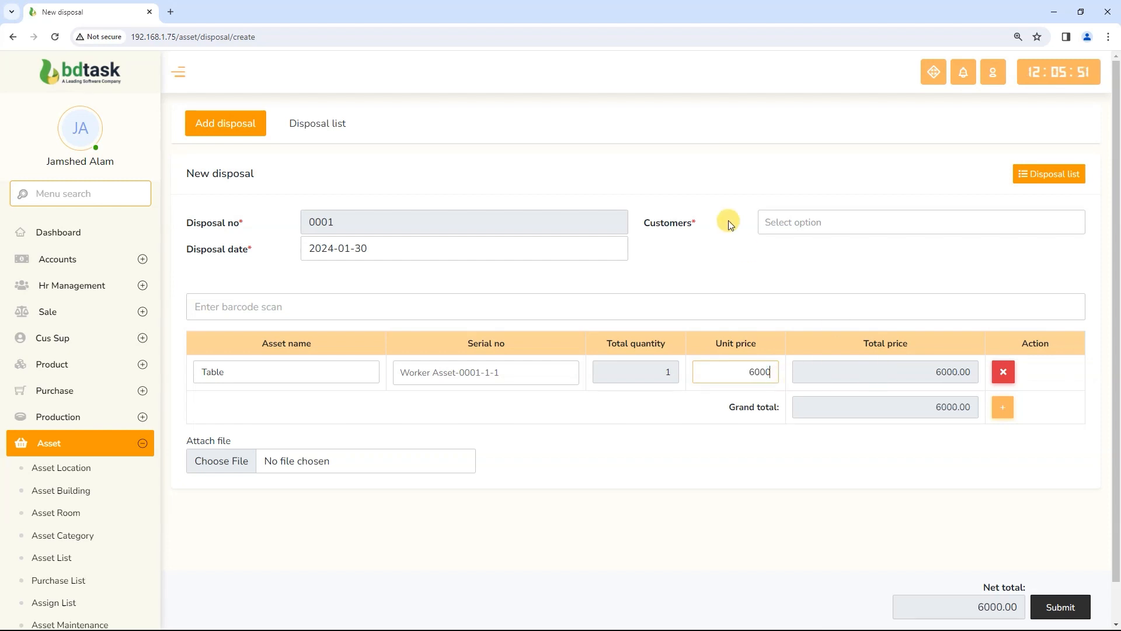
{"action": "left_click", "coordinate": [760, 223]}
{"action": "left_click", "coordinate": [807, 307]}
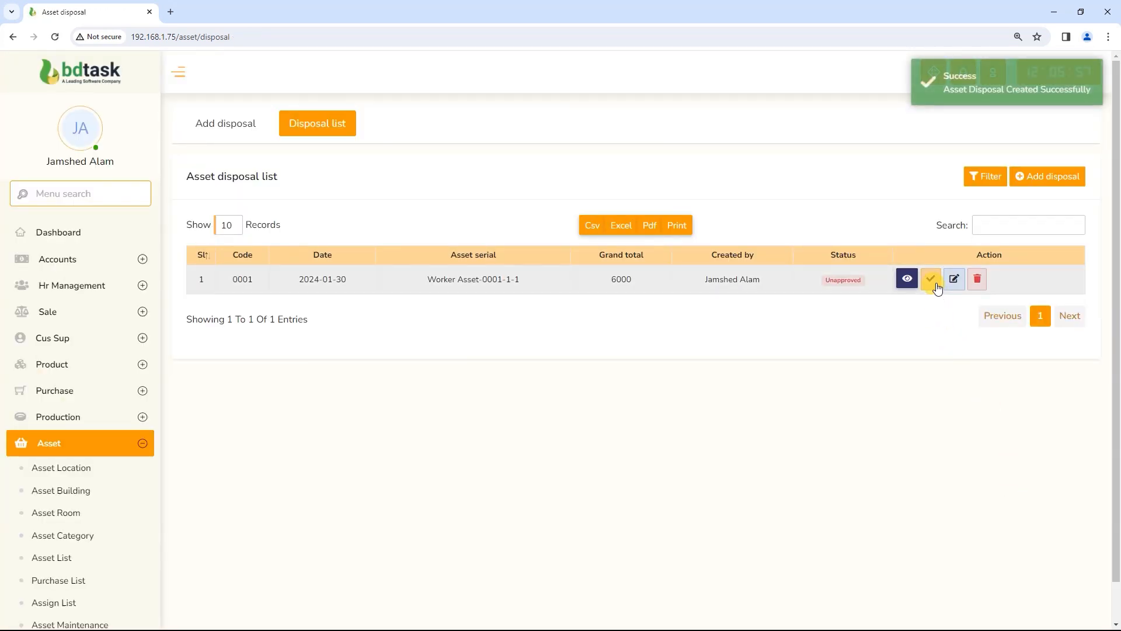
{"action": "left_click", "coordinate": [932, 281]}
{"action": "left_click", "coordinate": [560, 414]}
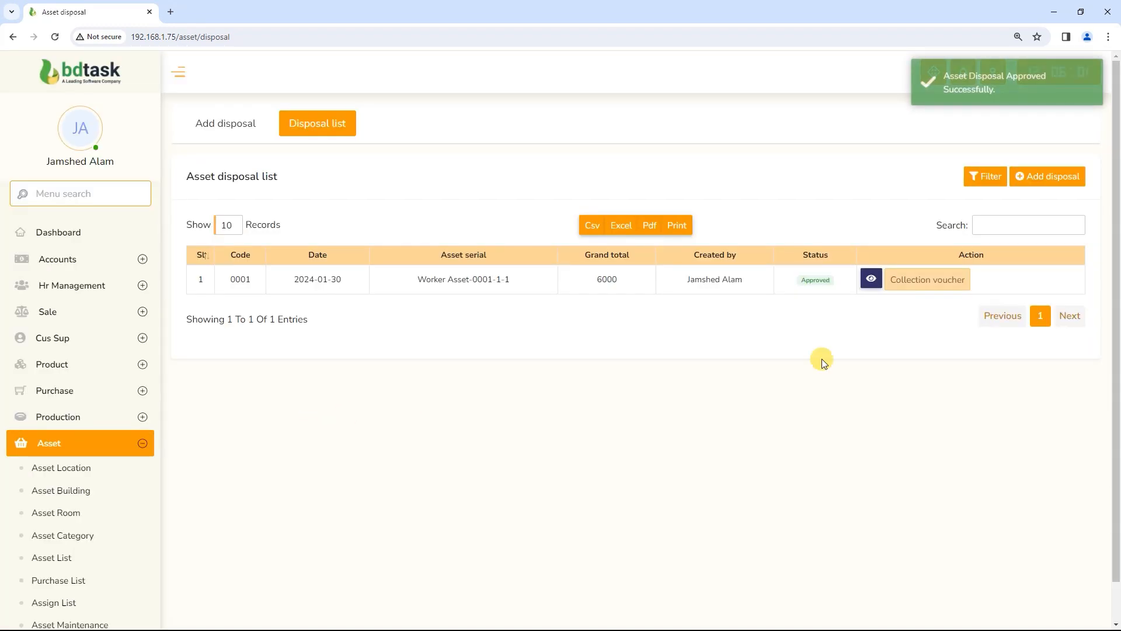
View the collection voucher form for the approved disposal and close it without entering a payment
{"action": "left_click", "coordinate": [958, 282]}
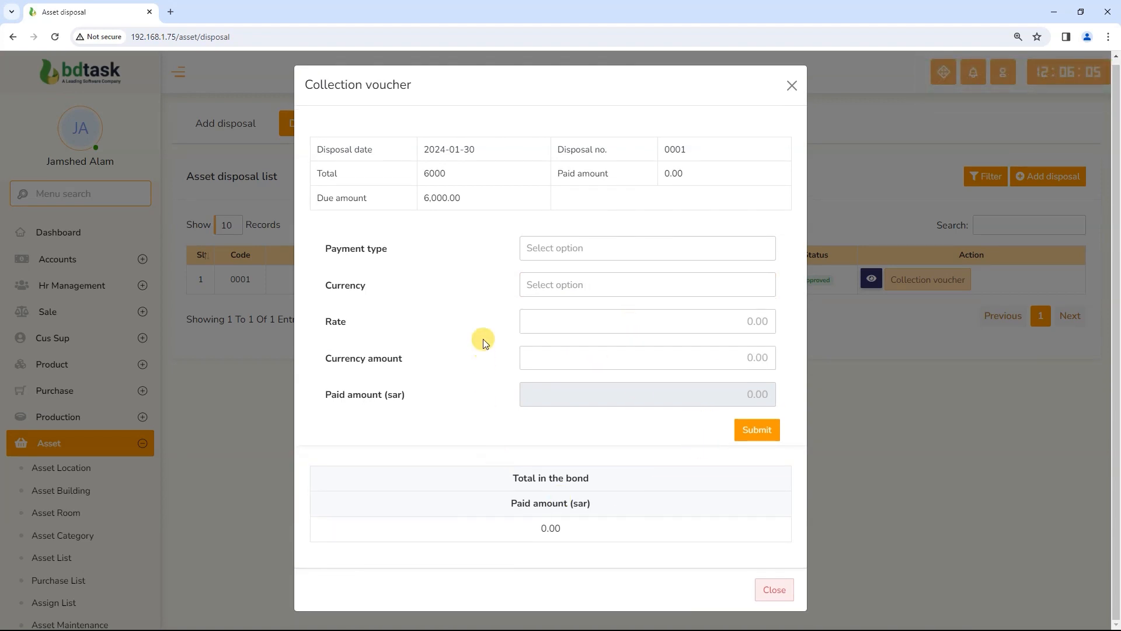
{"action": "left_click", "coordinate": [790, 86]}
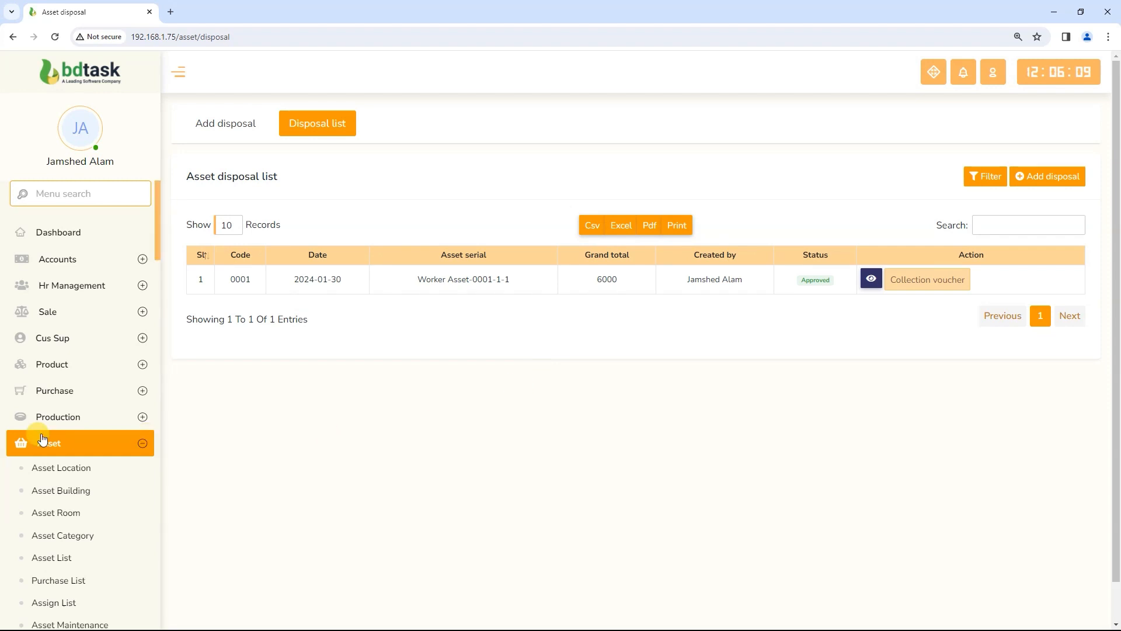
{"action": "scroll", "coordinate": [37, 445], "scroll_direction": "down", "scroll_amount": 3}
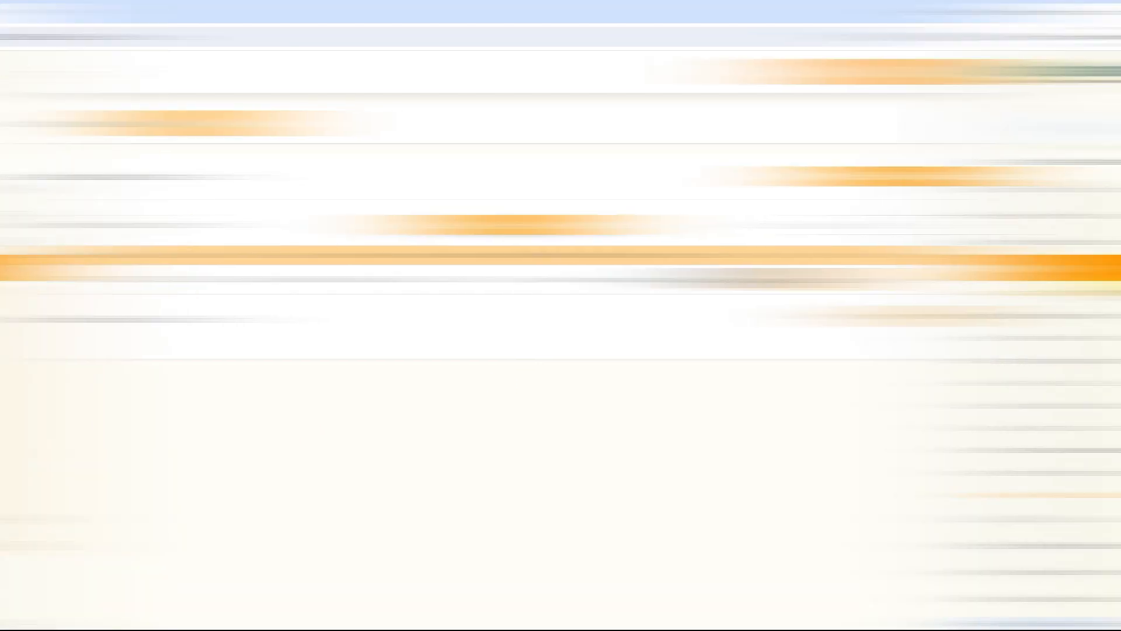